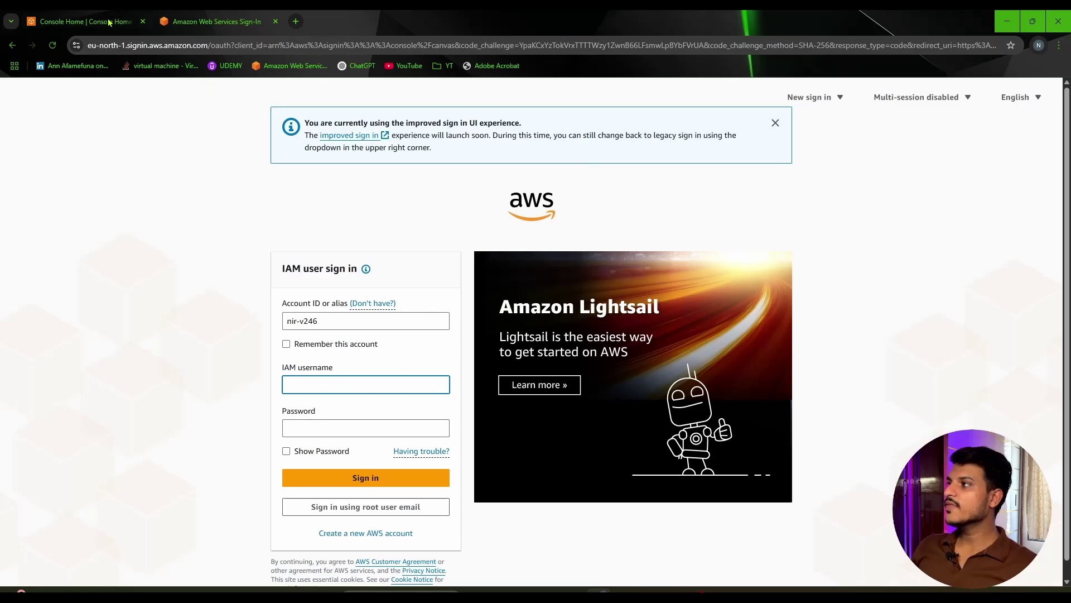
click(109, 23)
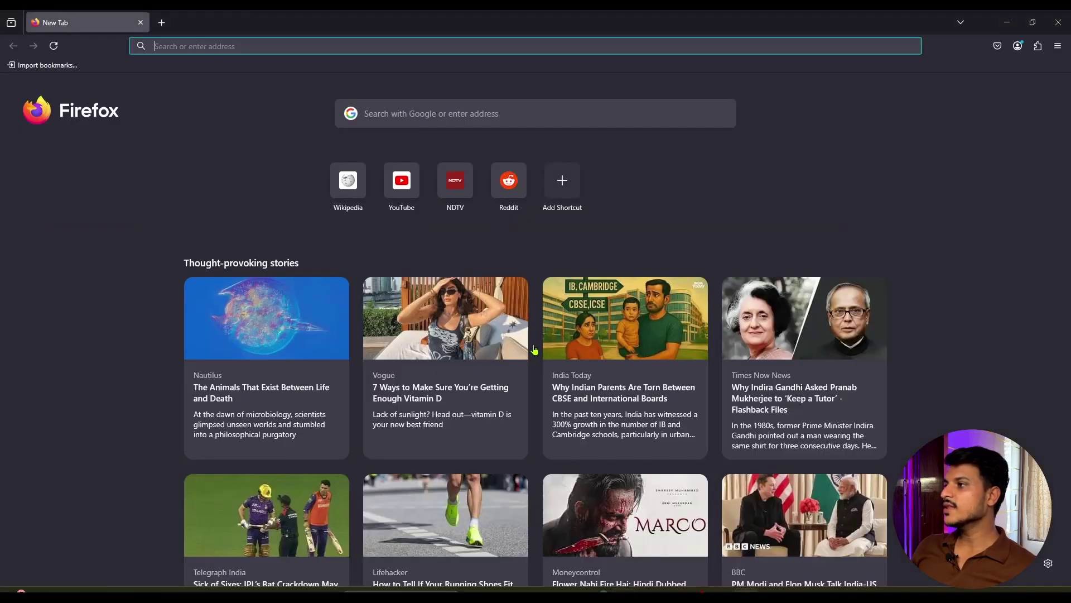
Step: Search the web for "firefox addons" in Firefox and open the Add-ons for Firefox site
click(254, 47)
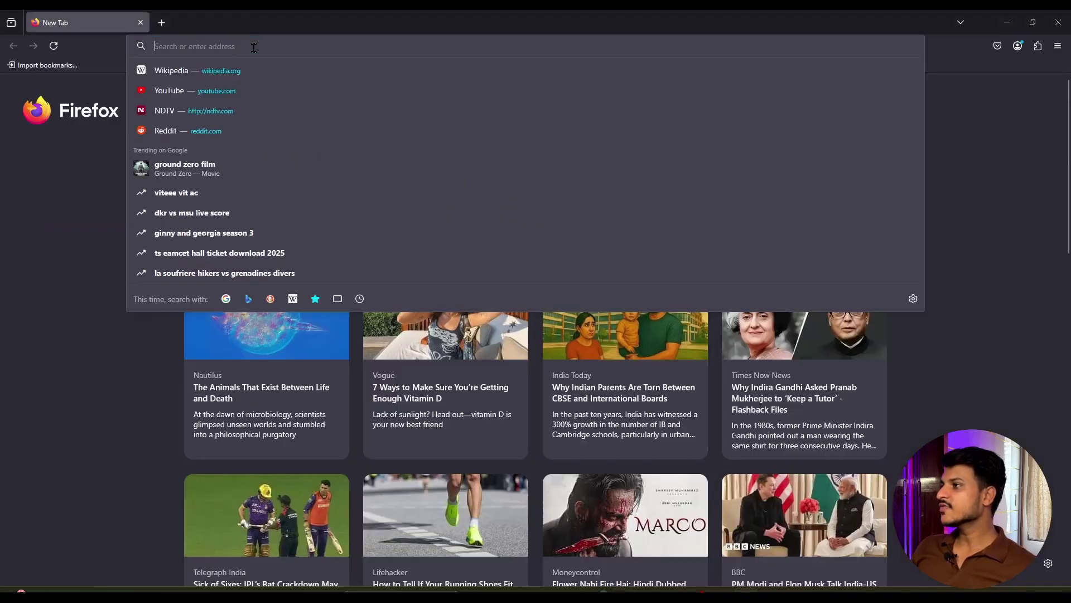
text(firefox addons)
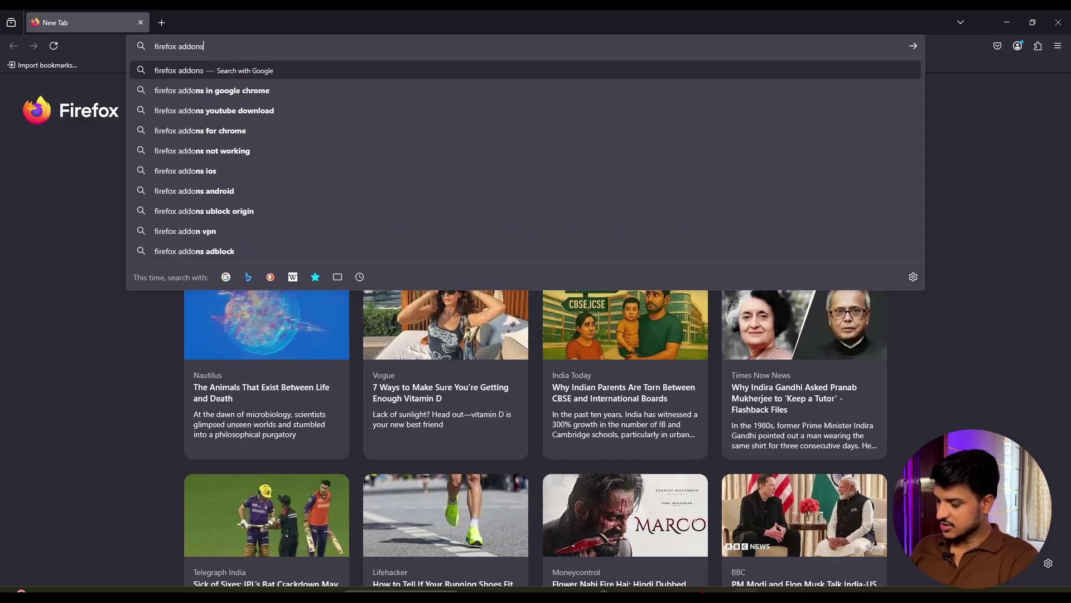
key(Return)
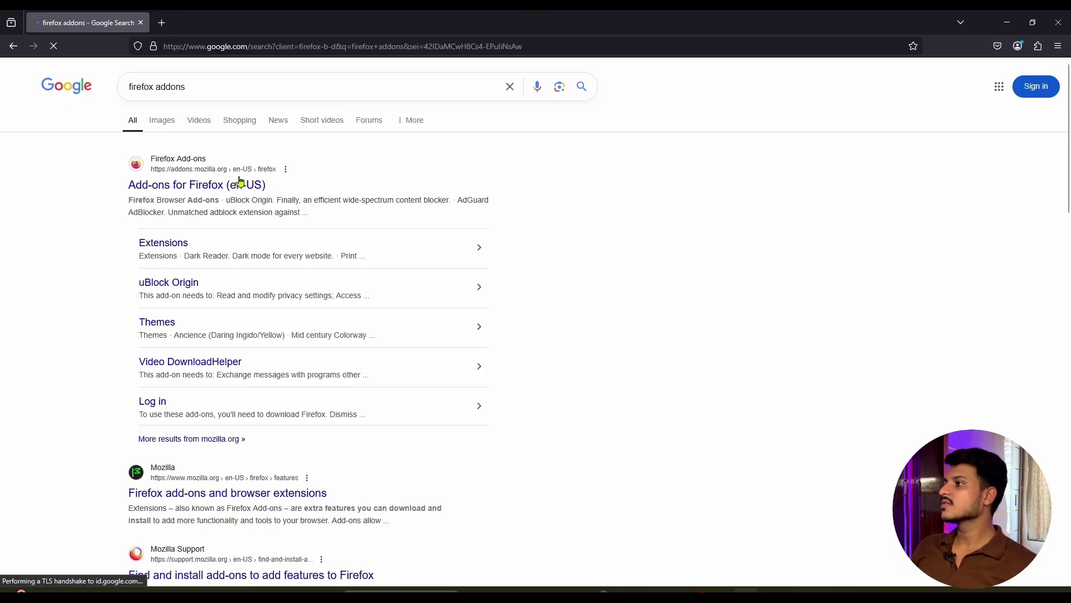
click(144, 187)
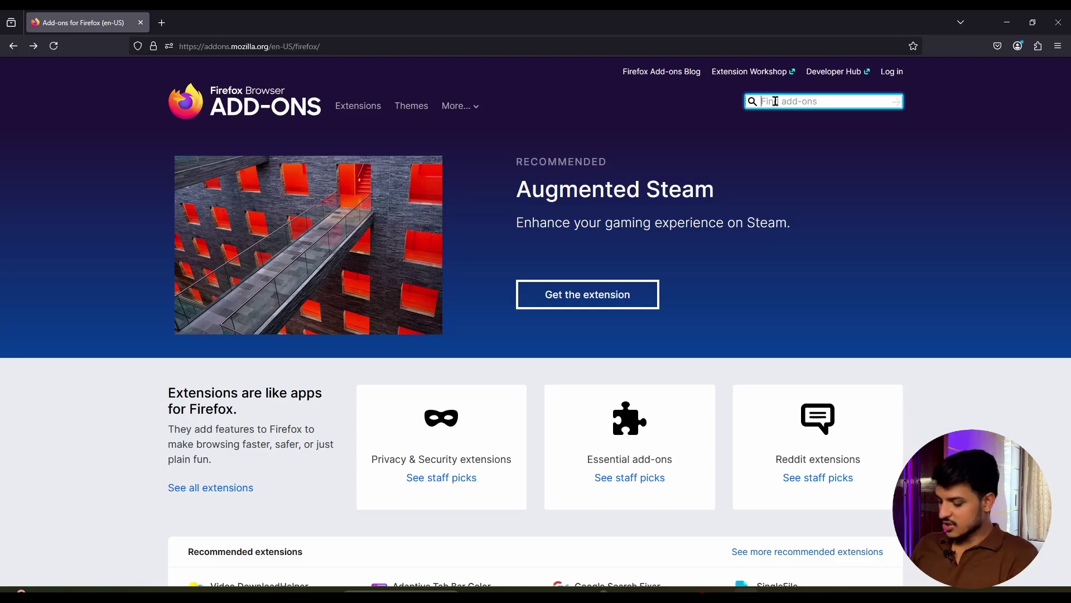
Step: Search the add-ons site for "multi containers" and open the Firefox Multi-Account Containers page
text(multi containers)
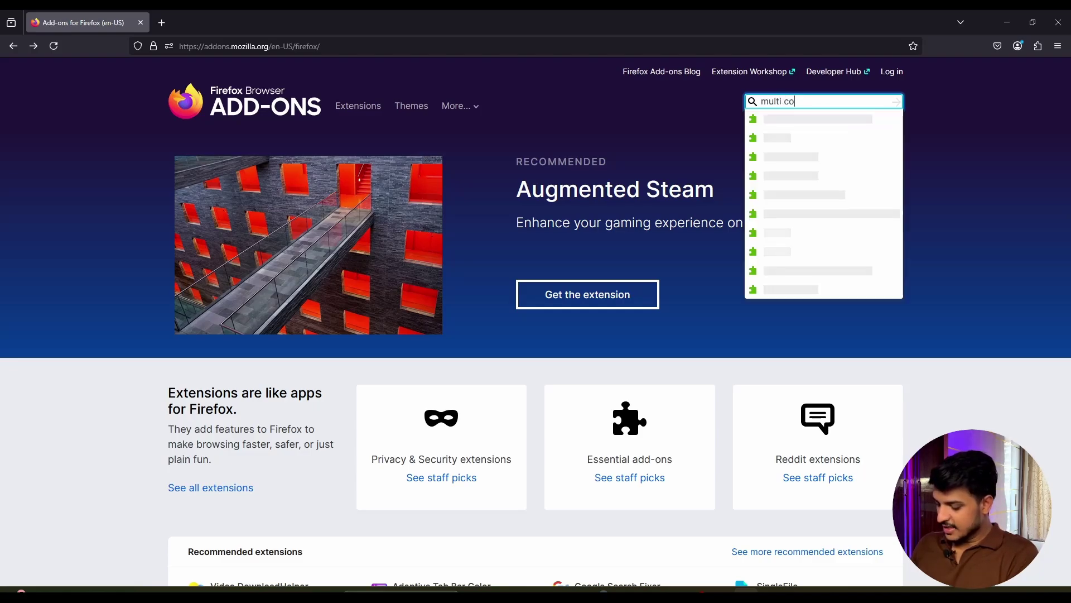
key(Return)
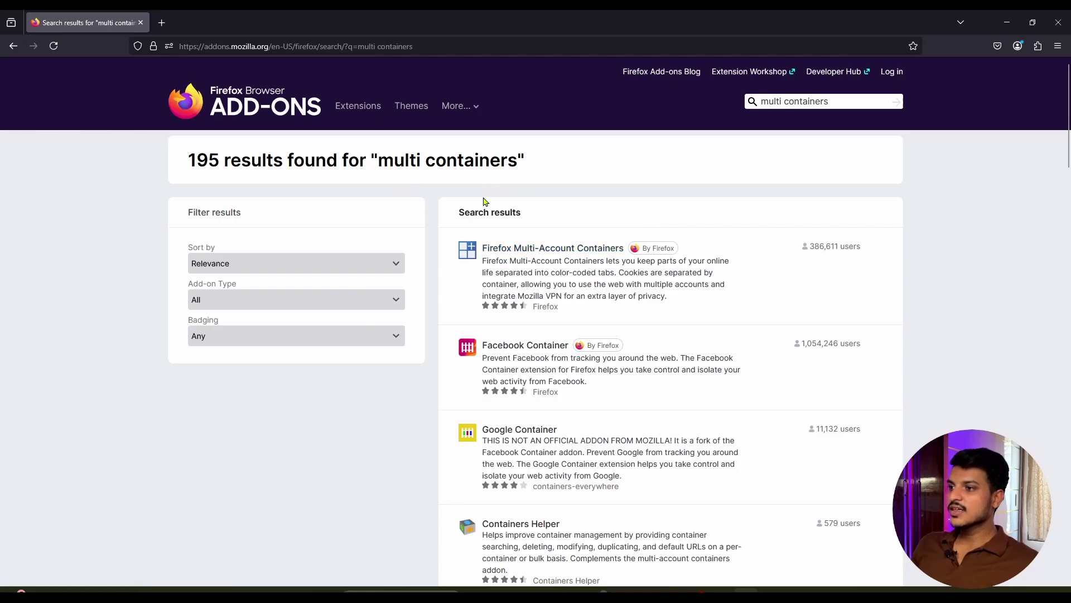
click(487, 249)
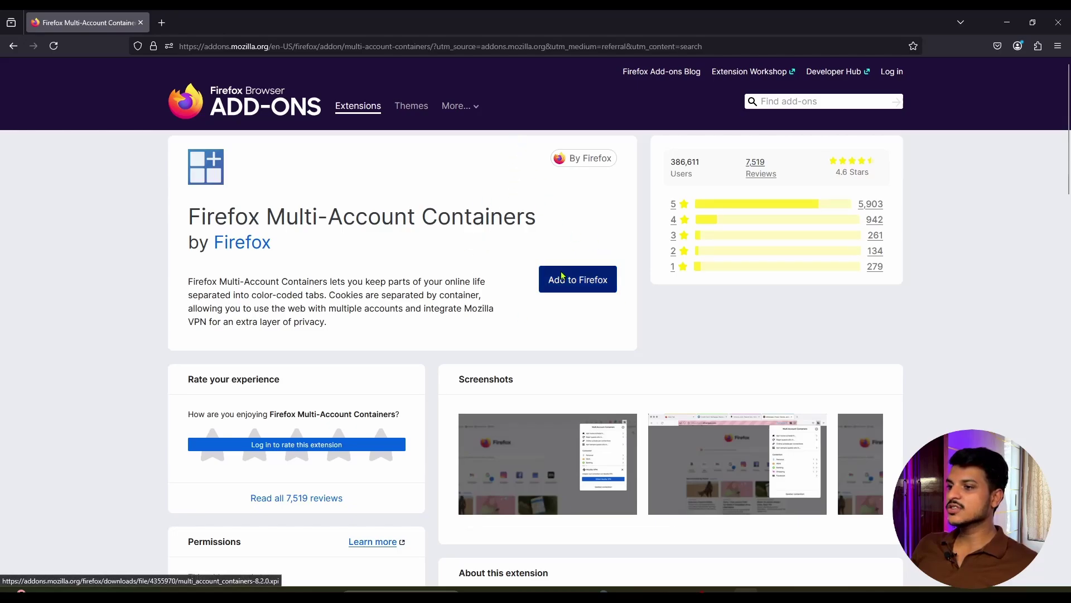
Step: Add the Firefox Multi-Account Containers extension to the browser and accept its requested permissions
click(565, 278)
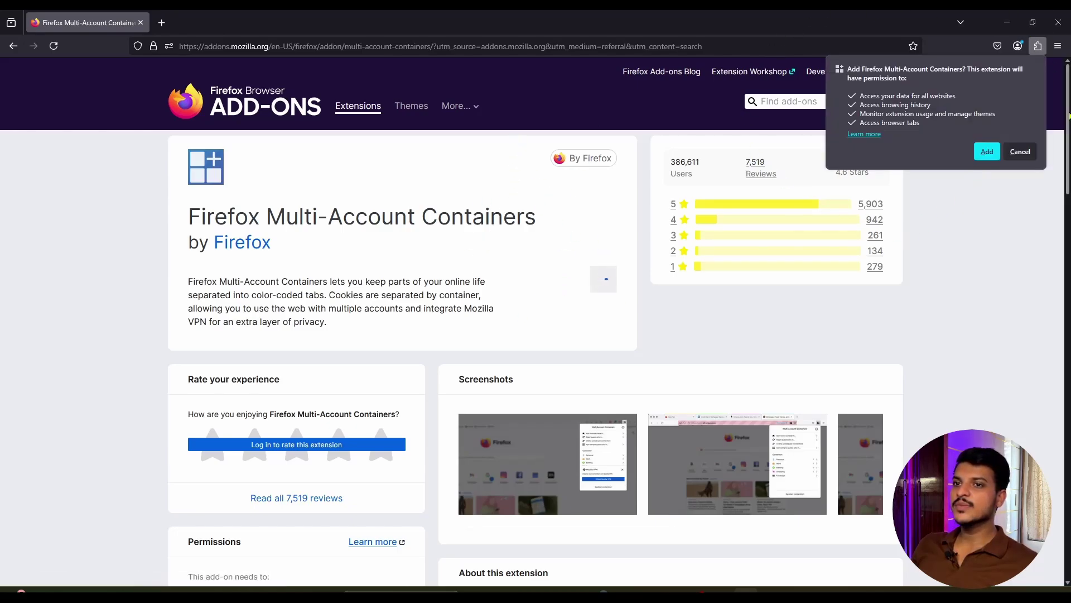
click(987, 153)
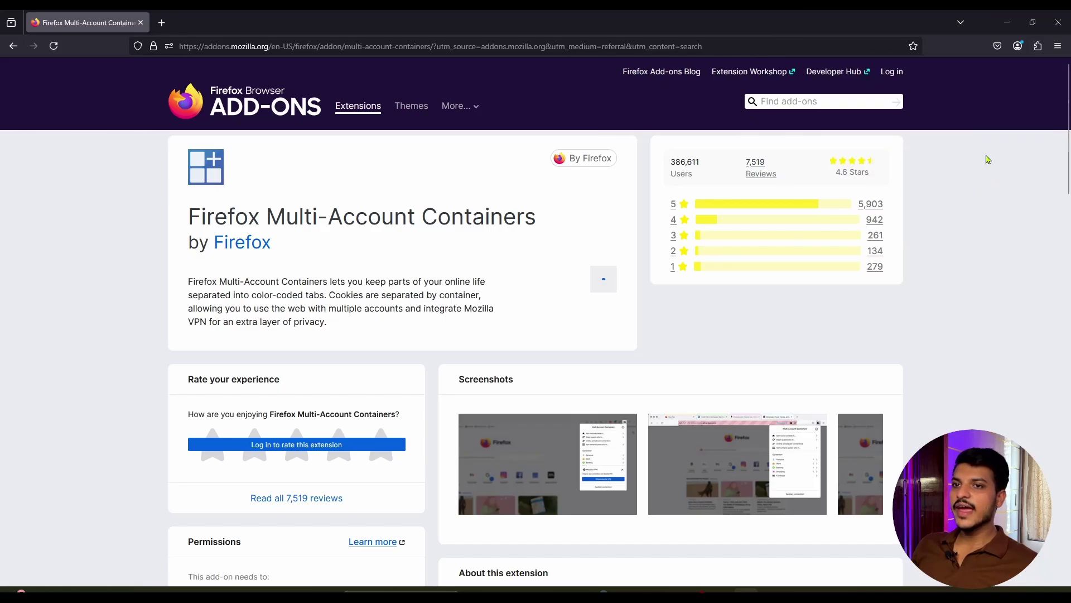
click(1041, 113)
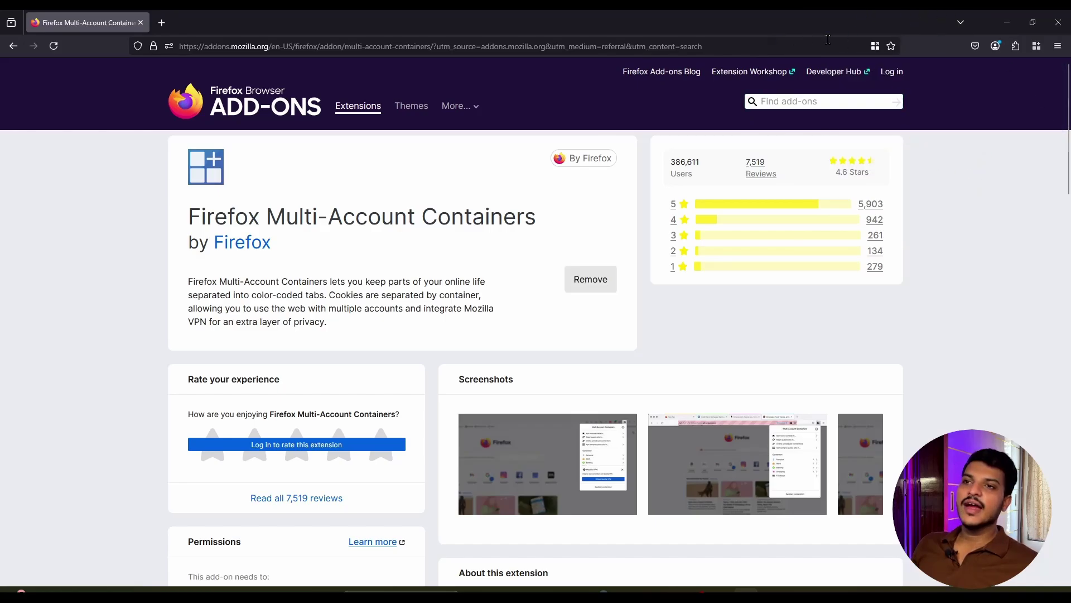
Step: Open the Multi-Account Containers extension and complete its introduction, declining container syncing for now
click(1036, 46)
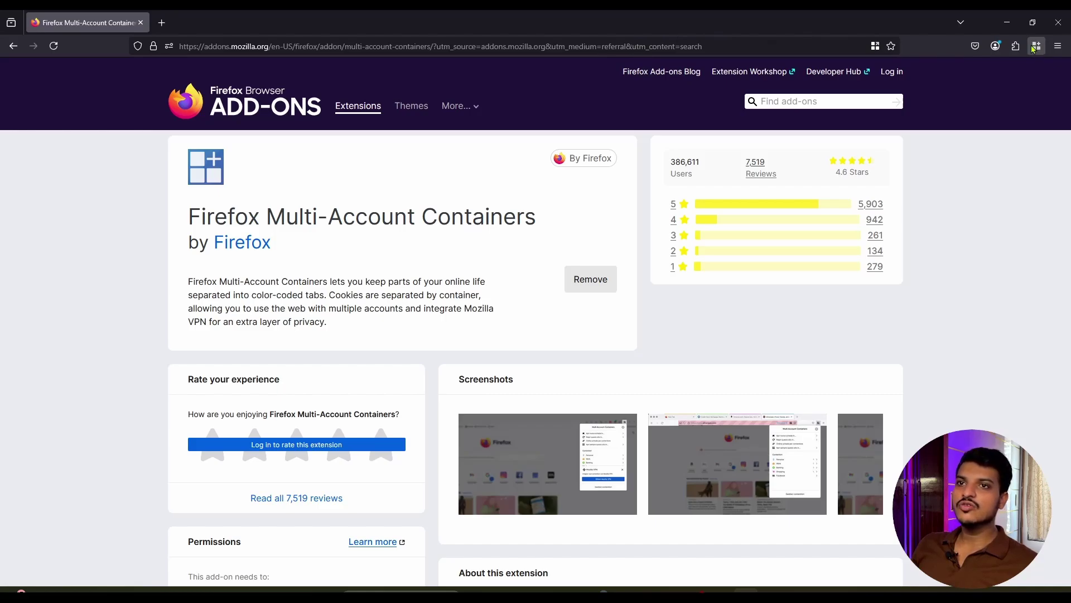
click(1035, 48)
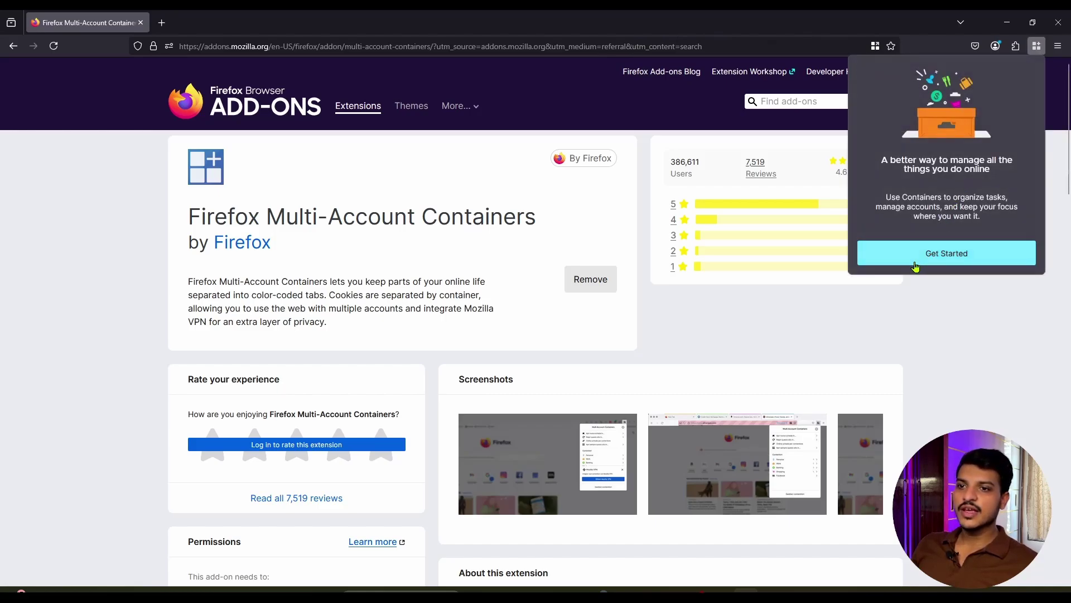
click(916, 261)
click(918, 259)
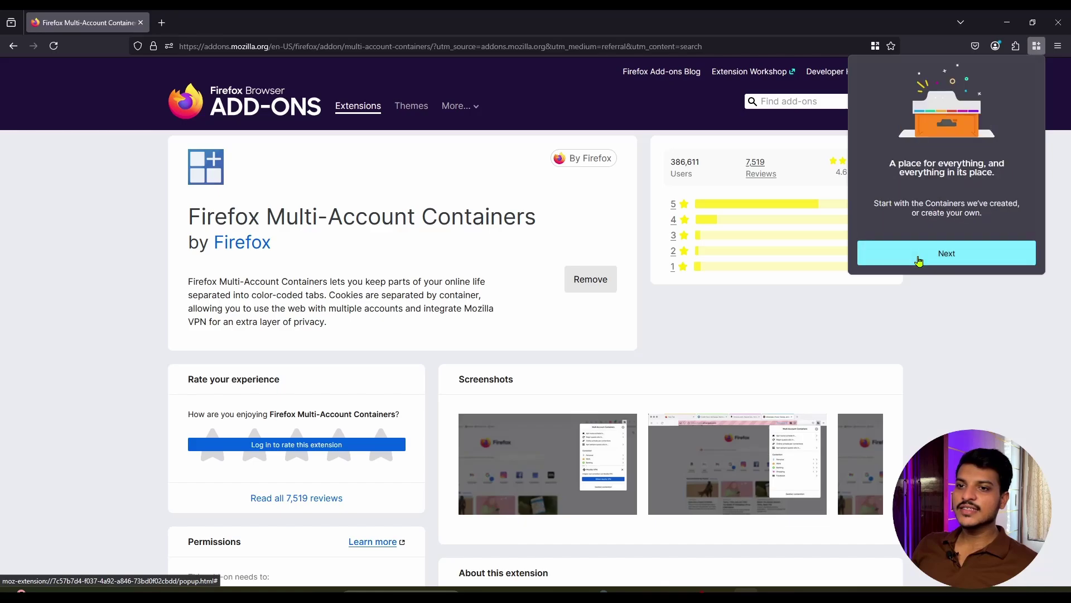
click(919, 260)
click(919, 260)
click(918, 260)
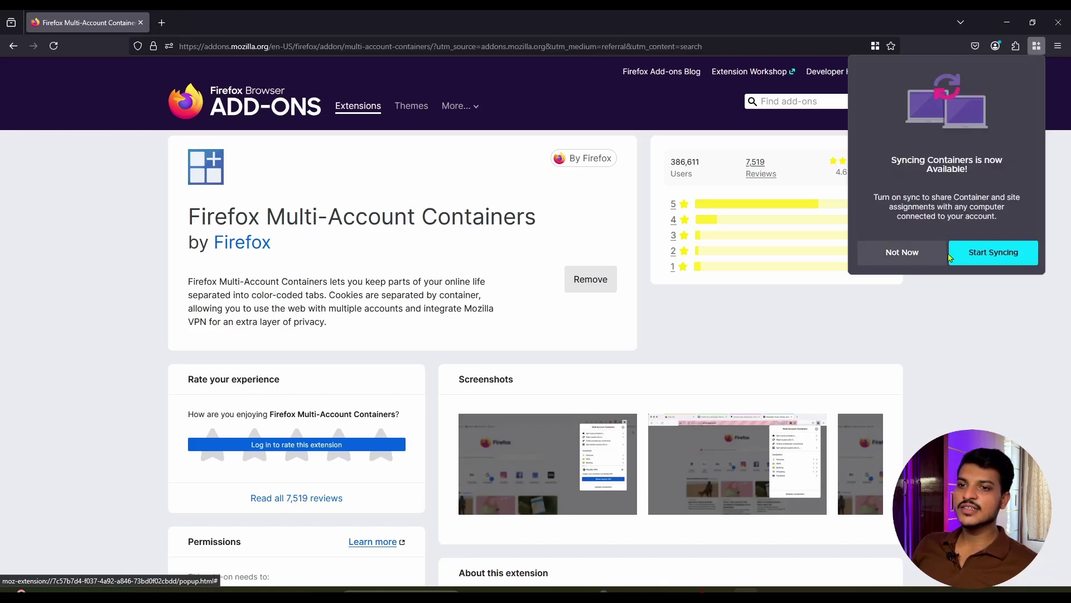
click(918, 257)
click(909, 276)
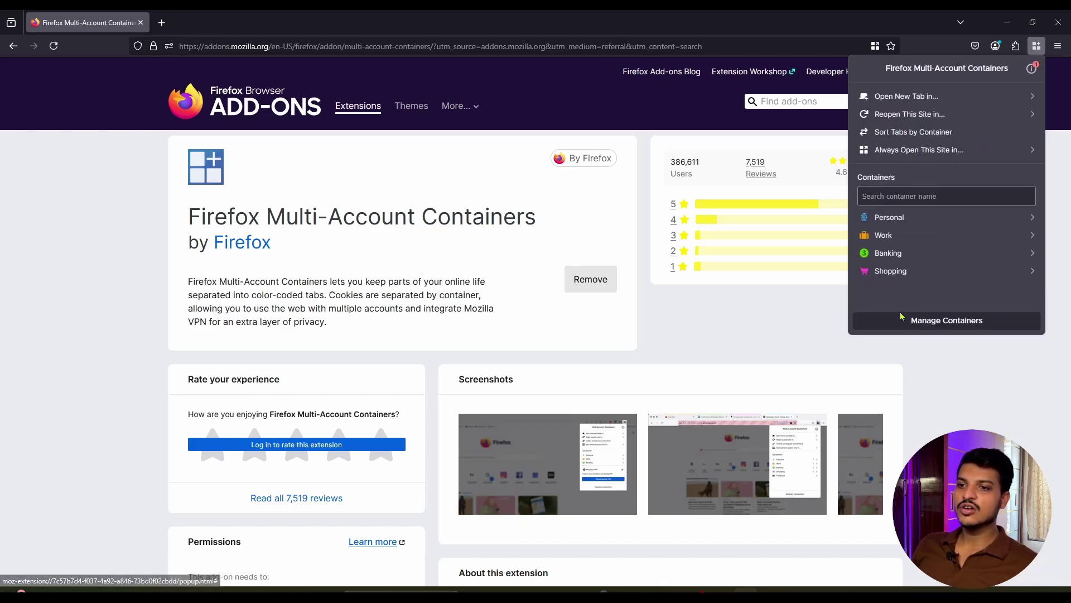
click(1027, 247)
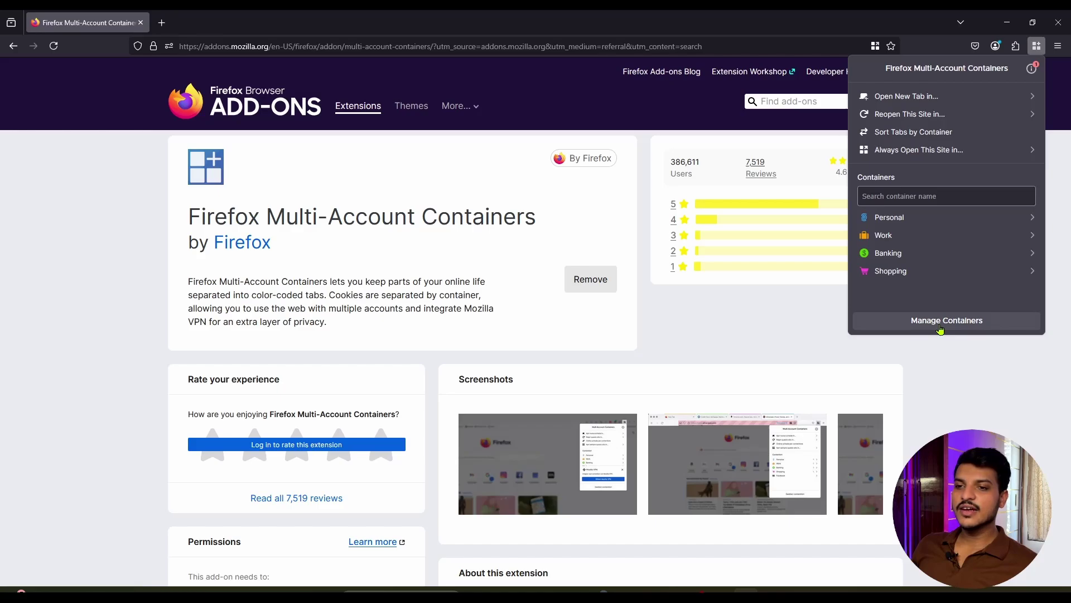
Step: Create a new container named "Account 02" in the container manager
click(940, 328)
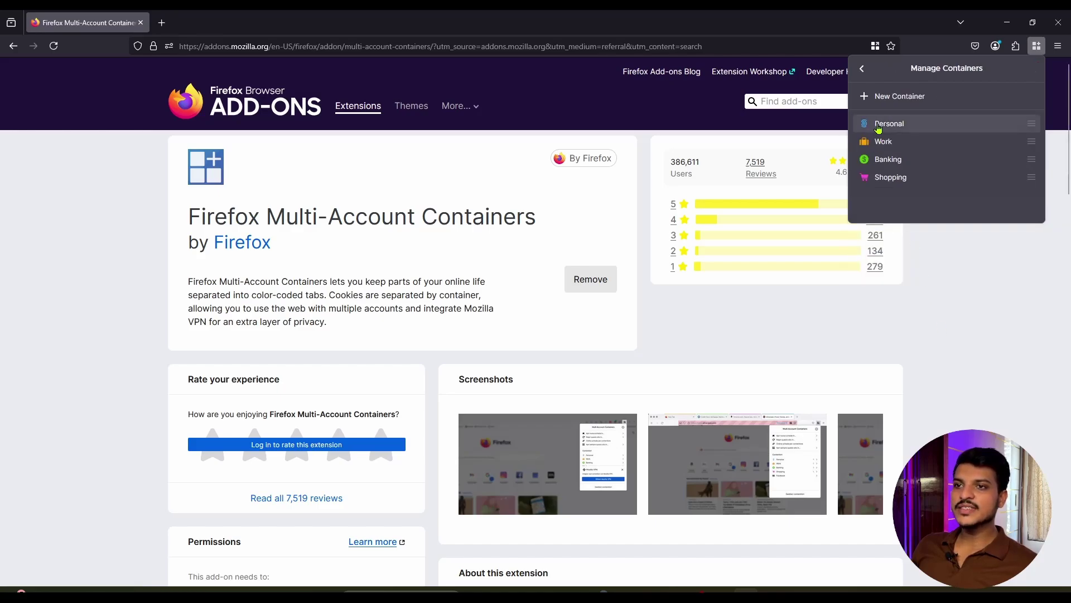
click(881, 96)
triple_click(922, 115)
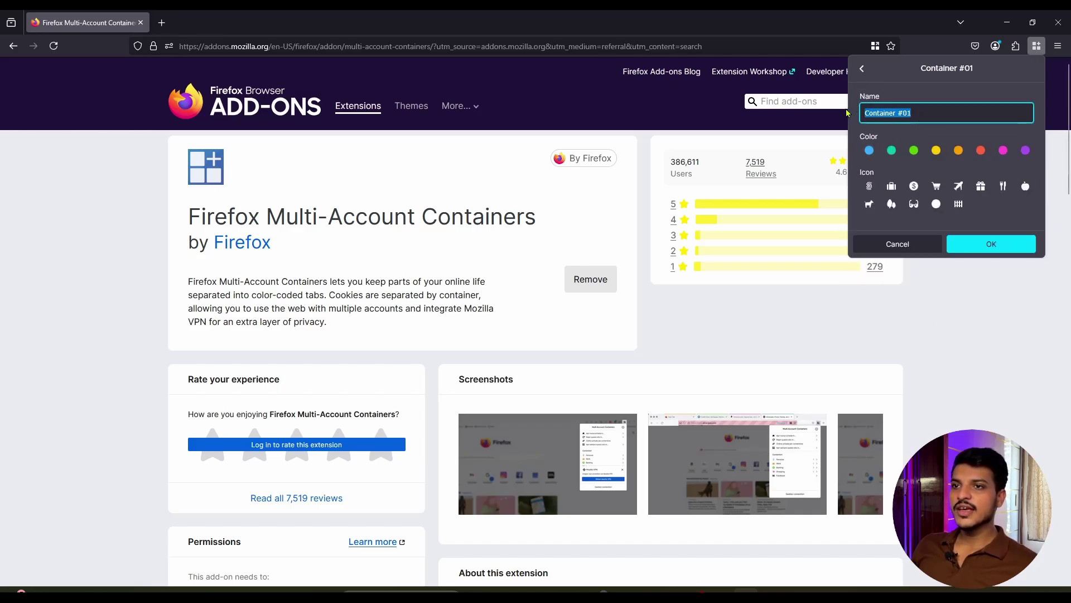
text(Account 02)
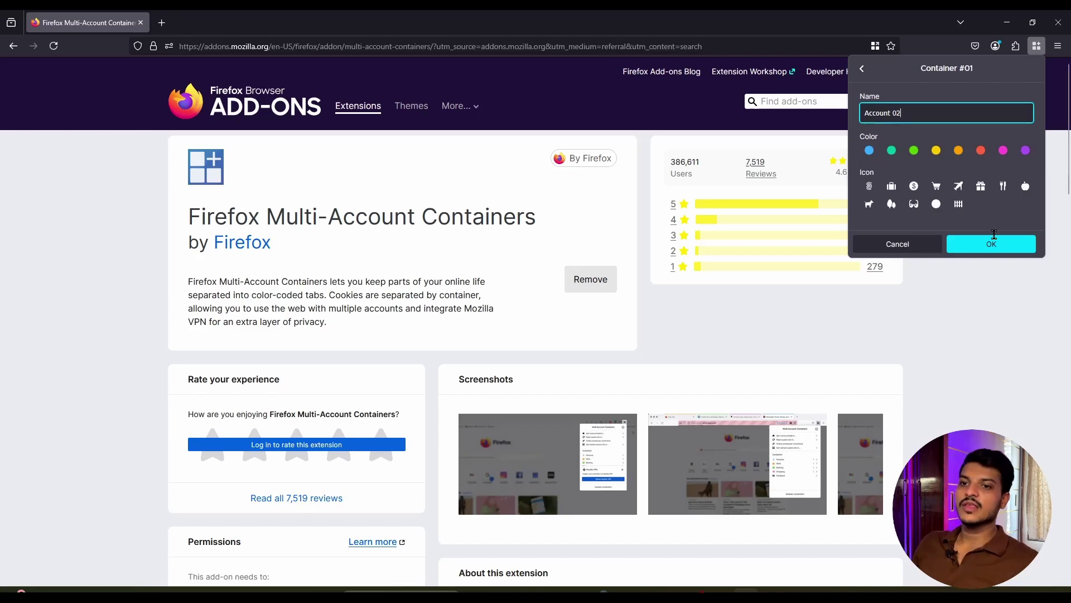
click(991, 244)
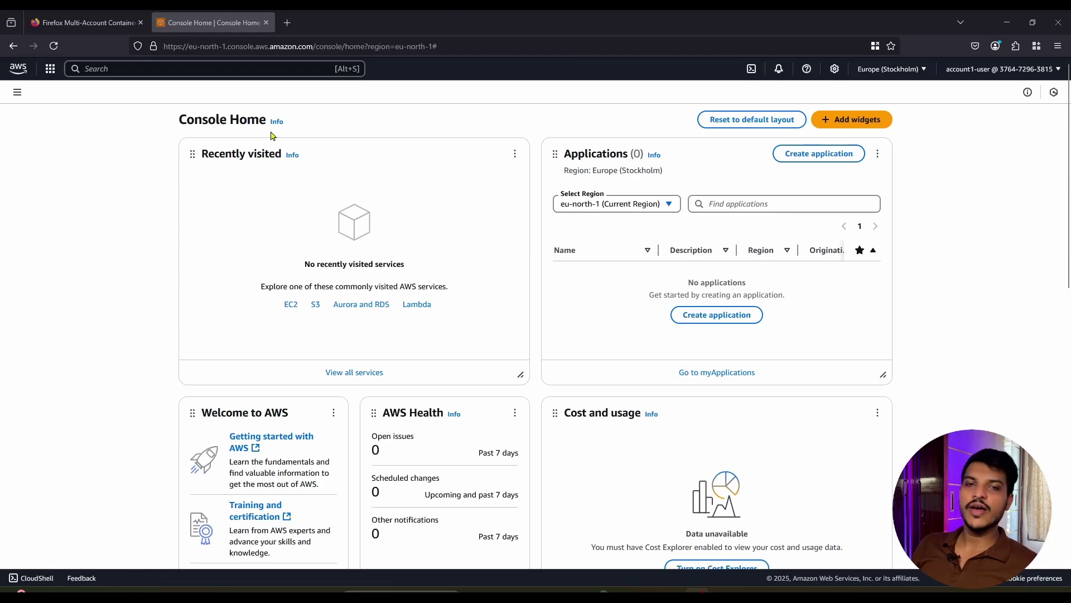
Step: Reopen the AWS Console Home page in a new container tab using the Account 02 container
right_click(231, 25)
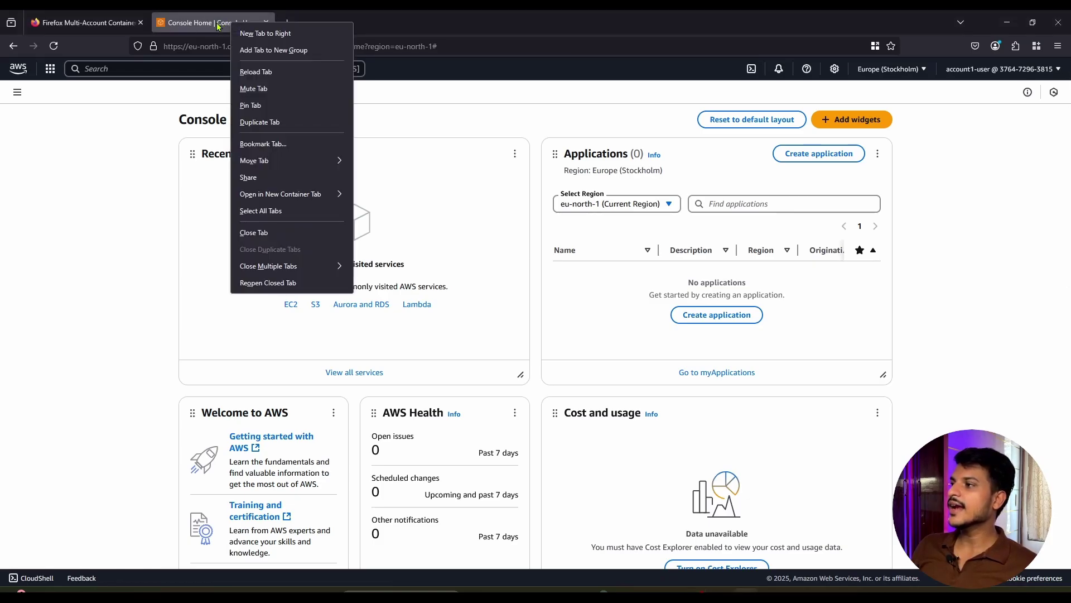
mouse_move(284, 199)
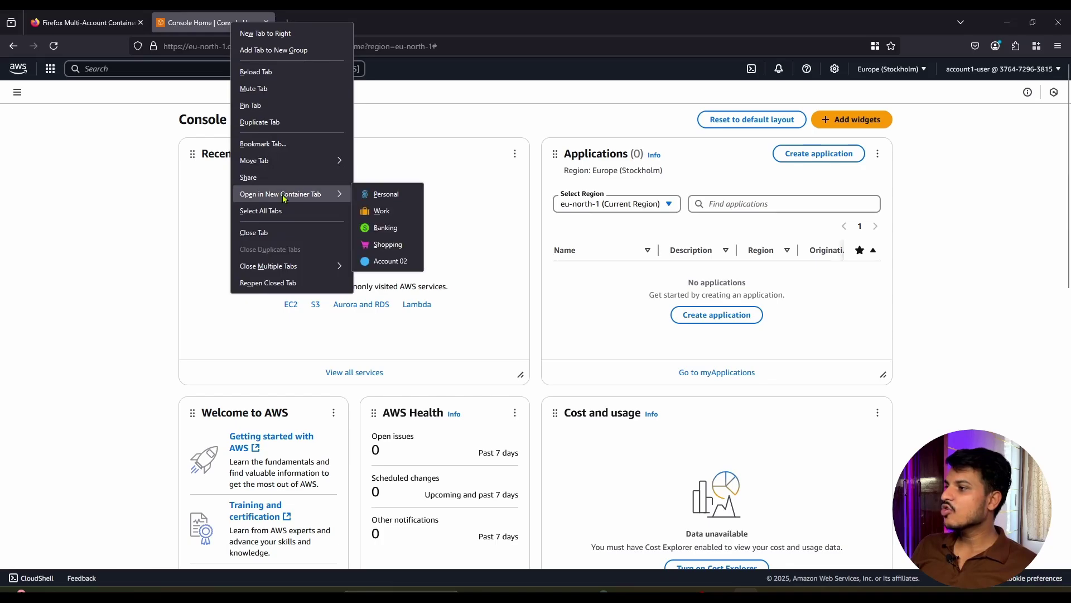
click(398, 267)
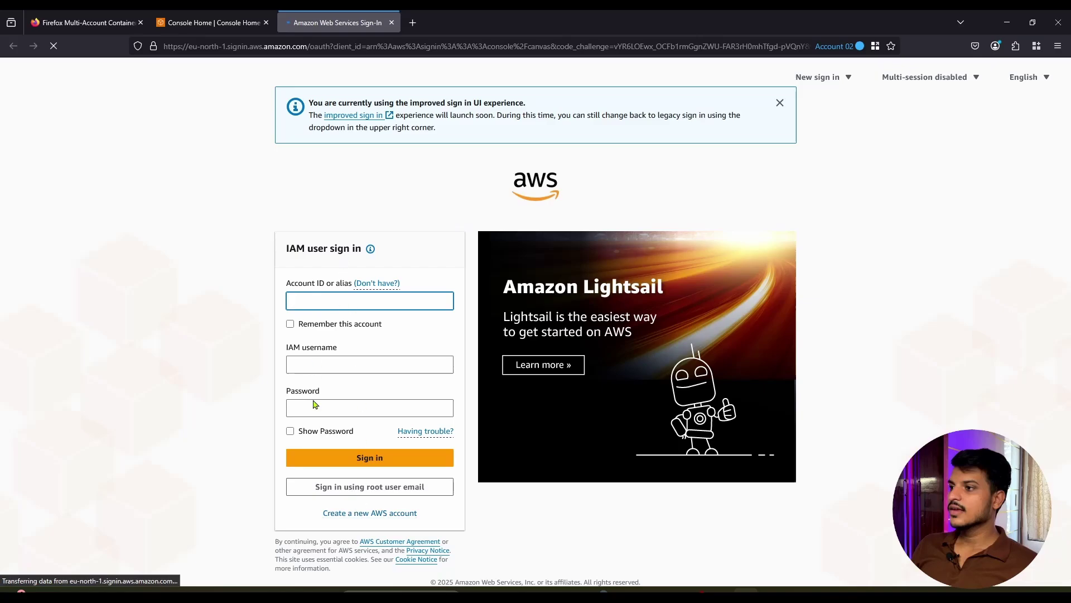
Step: Open another new tab in the Account 02 container through the Multi-Account Containers extension
click(413, 23)
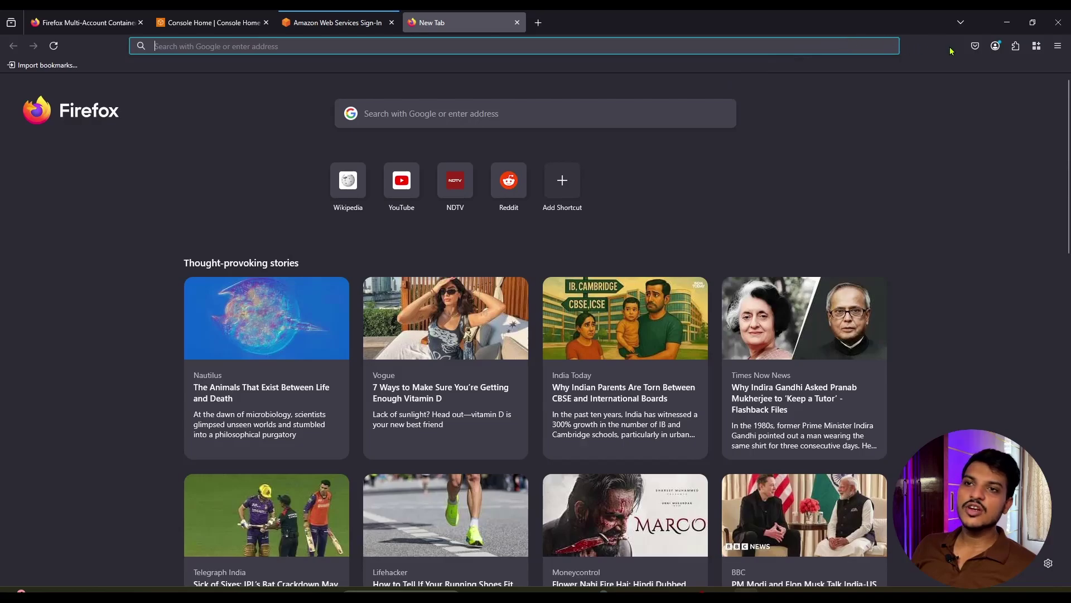
click(1037, 47)
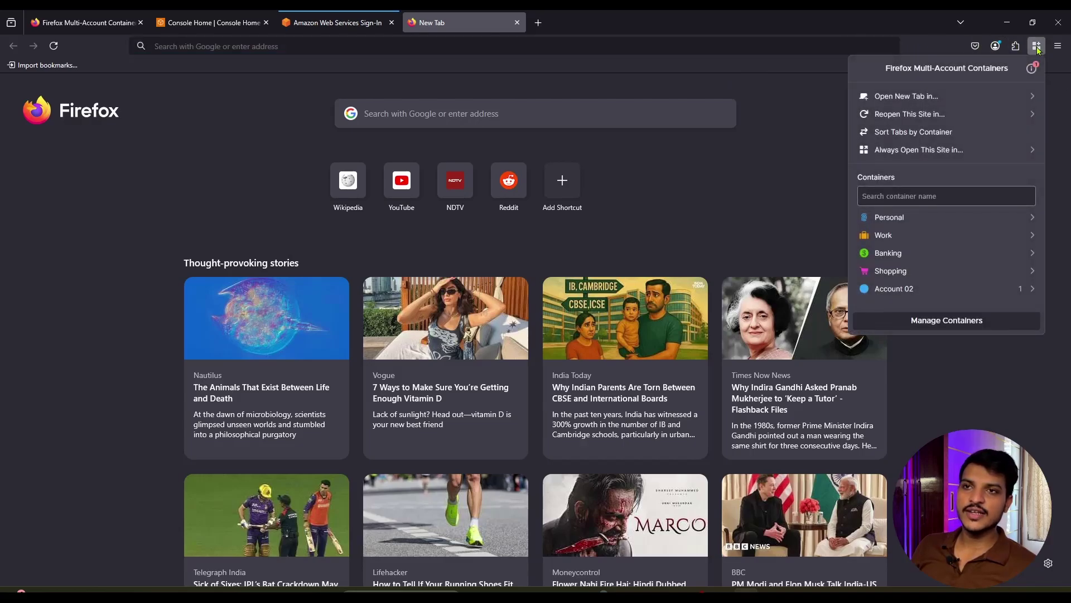
click(932, 288)
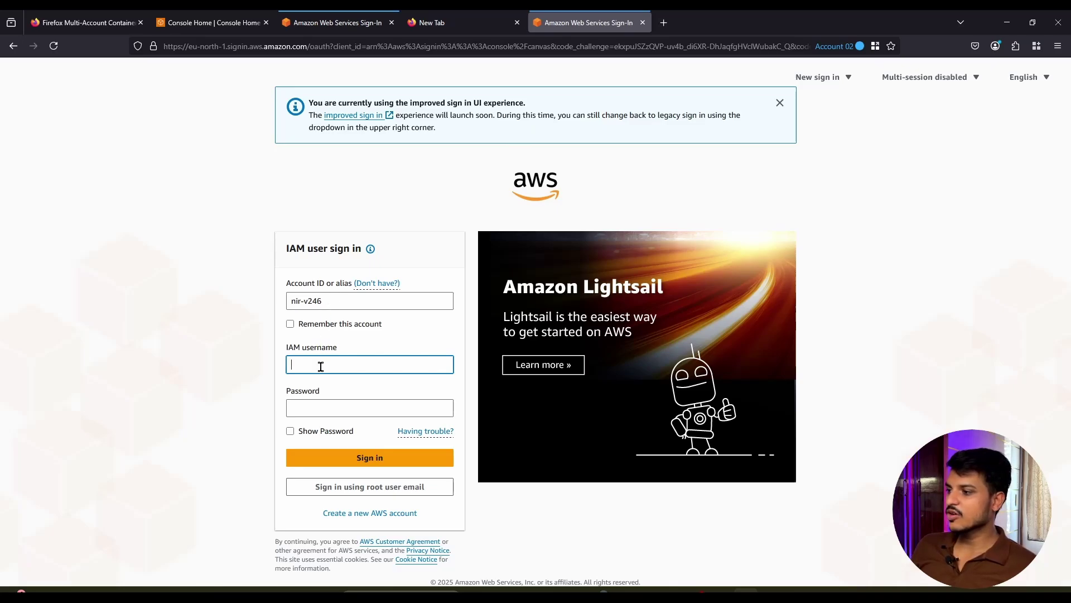
Step: Sign in to AWS as IAM user account2-user, filling the IAM username and password fields with the saved login
key(Down)
key(Down)
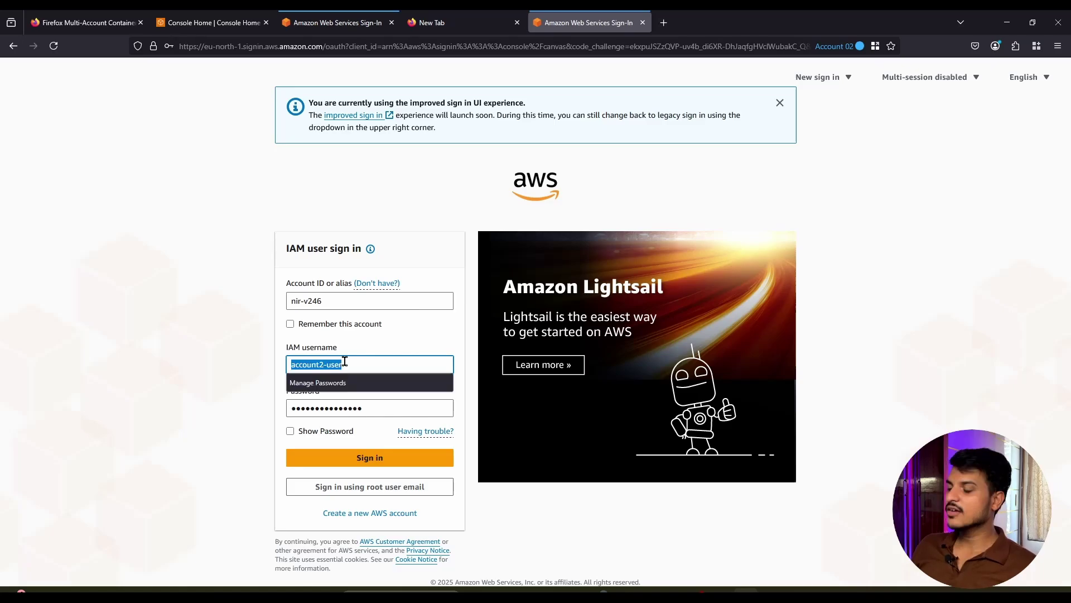
key(Return)
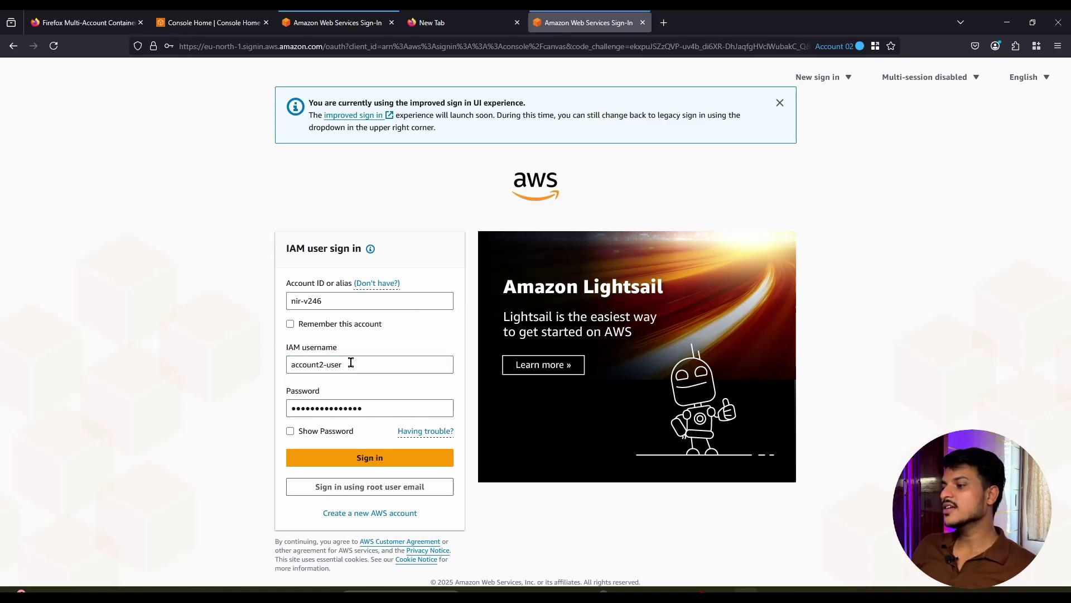
drag(351, 362, 283, 368)
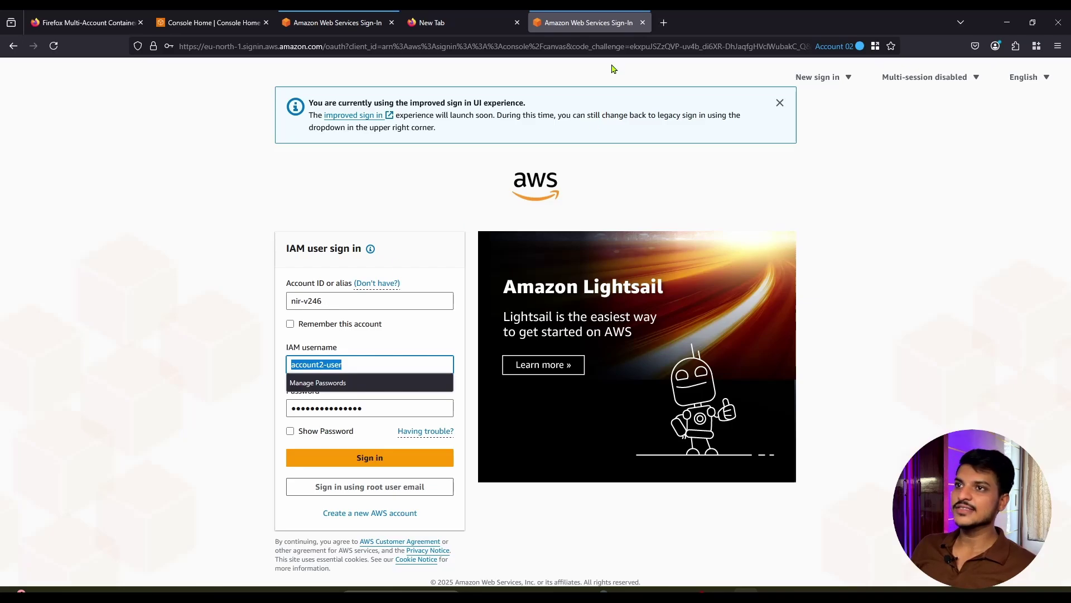
click(400, 457)
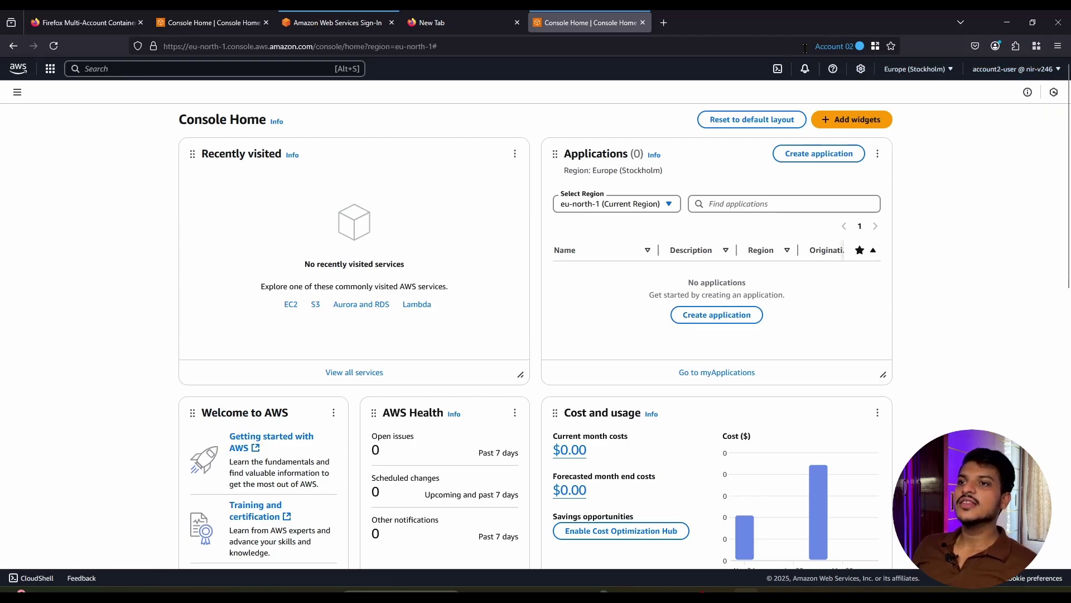
Step: Compare the signed-in users in the regular AWS console tab and the Account 02 container's console tab
click(828, 47)
key(Escape)
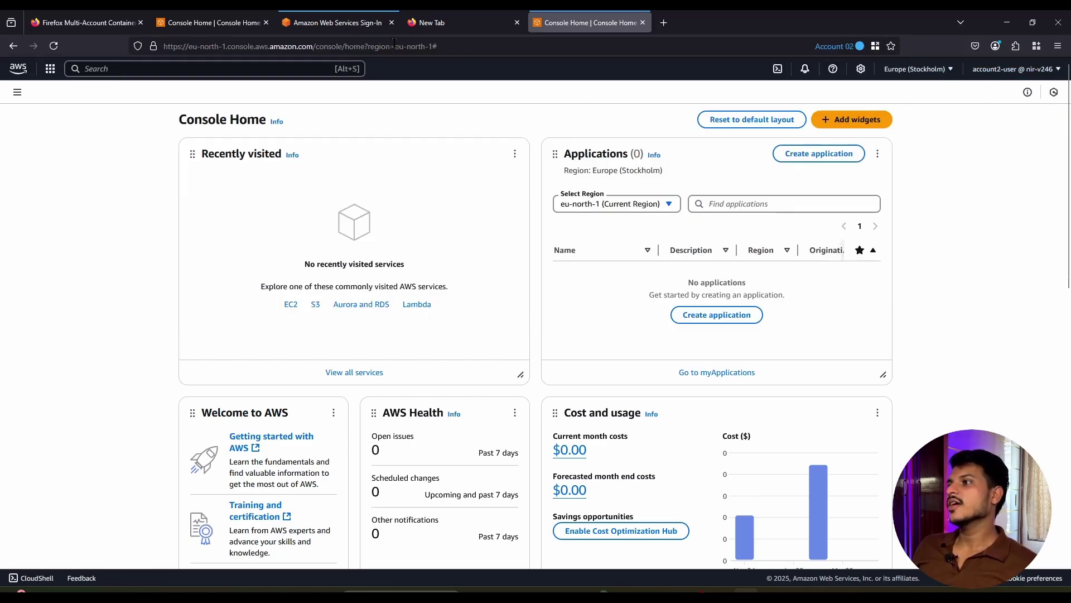
click(226, 25)
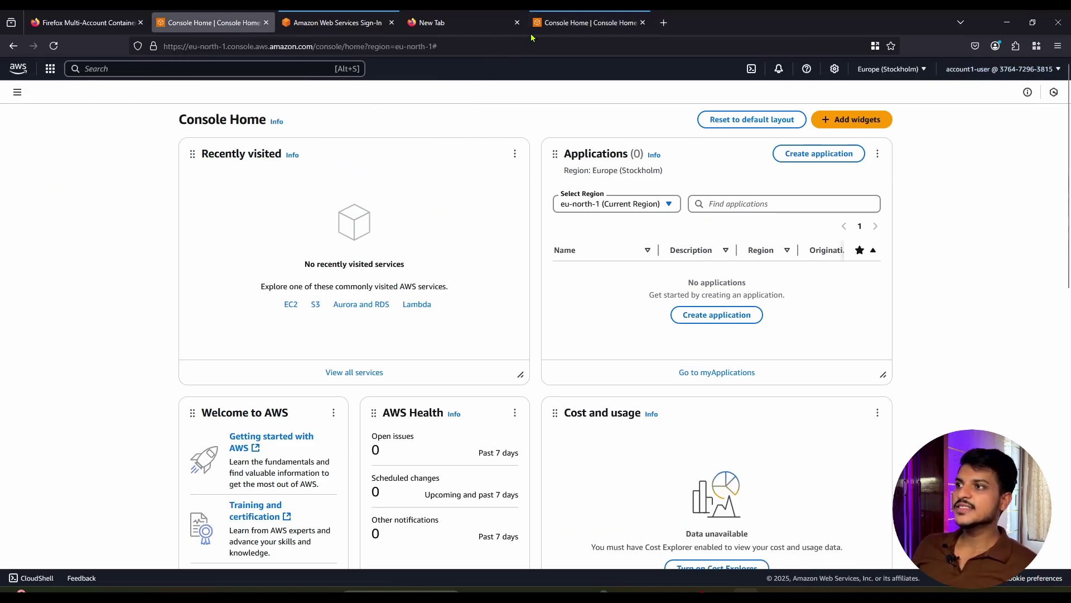
click(563, 23)
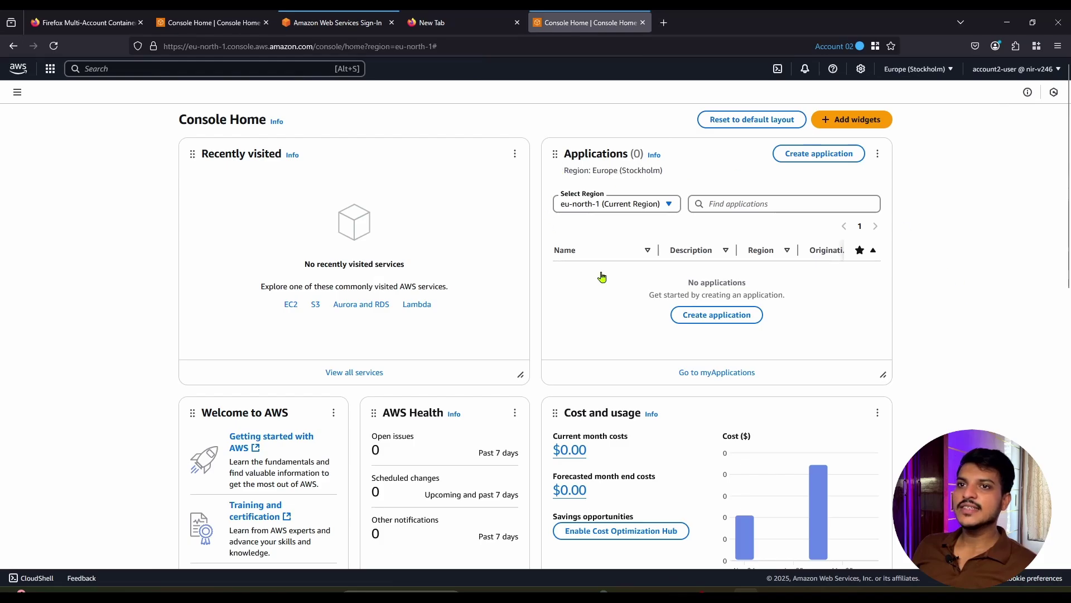
click(209, 23)
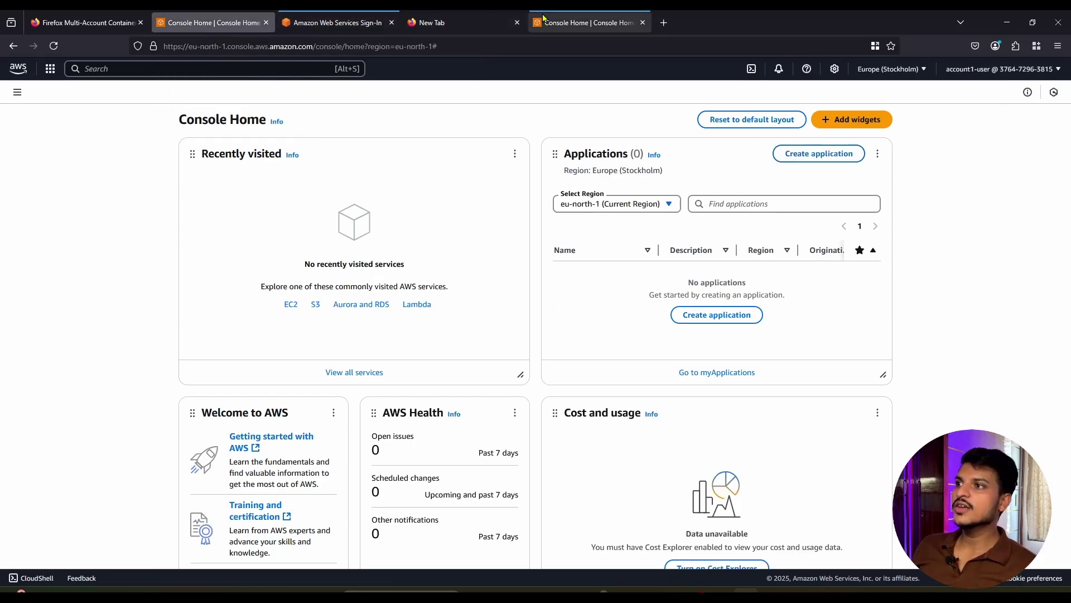
Step: Close the Account 02 container tabs and the extension page, keeping only the account1-user AWS console tab open
click(580, 23)
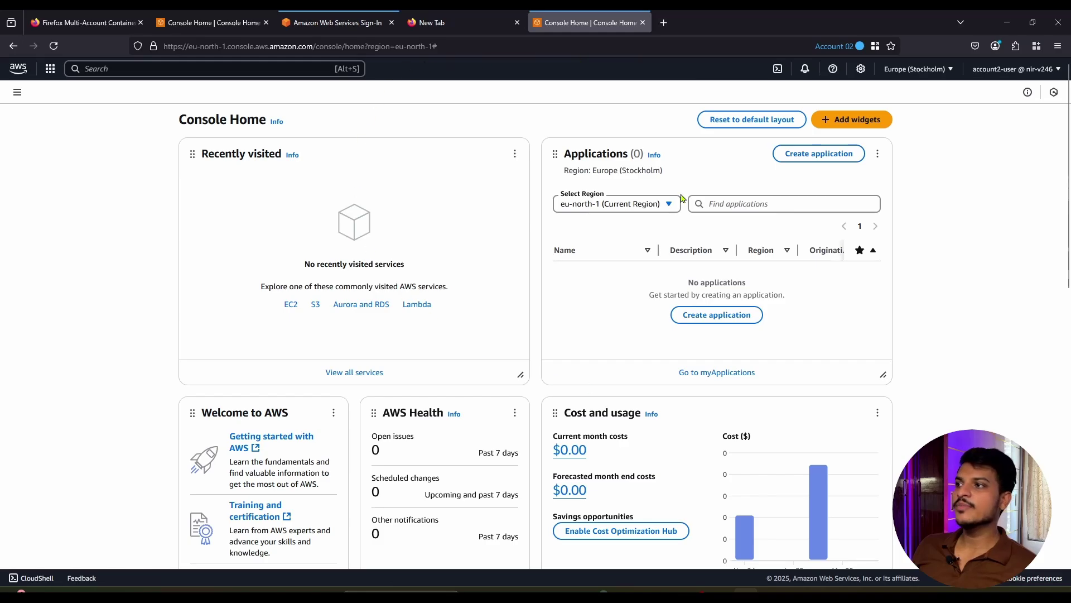
click(642, 23)
click(517, 23)
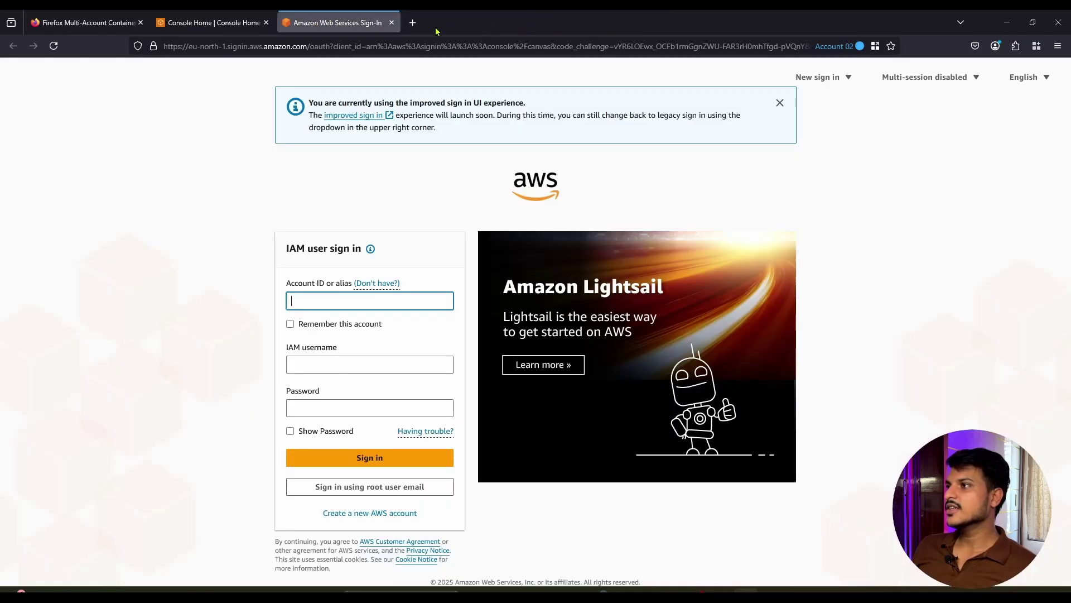
click(391, 22)
click(140, 22)
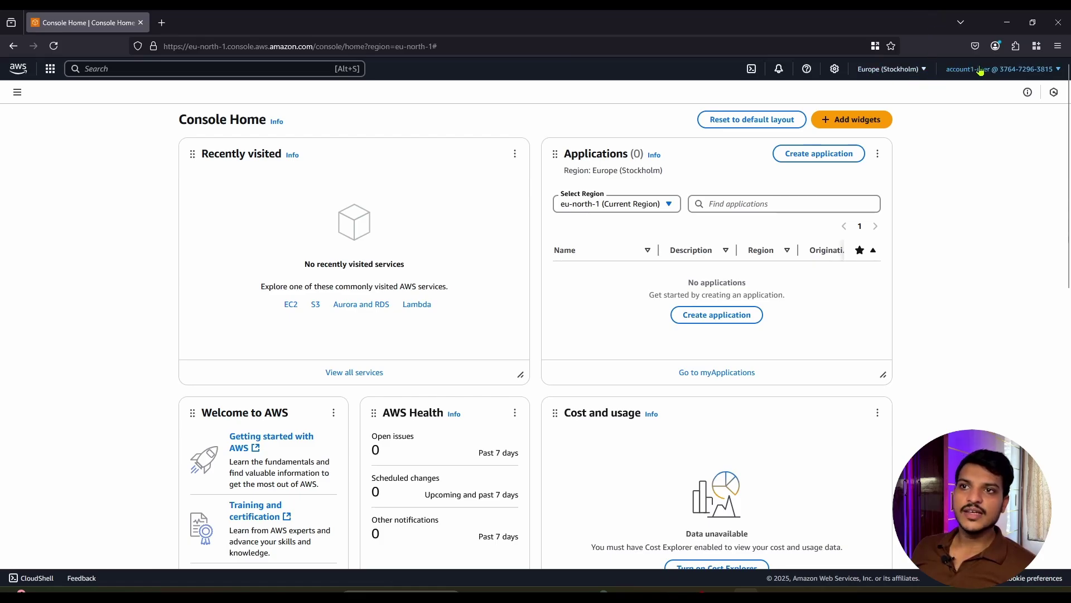
Step: Turn on AWS multi-session support for the account1-user console and dismiss the welcome banner
click(1007, 69)
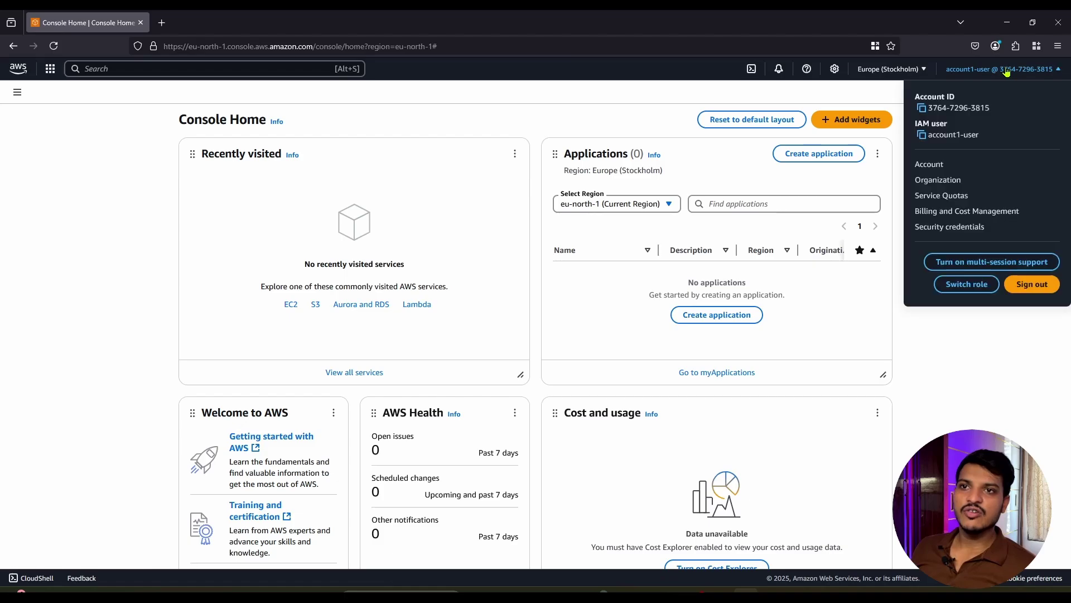
click(962, 265)
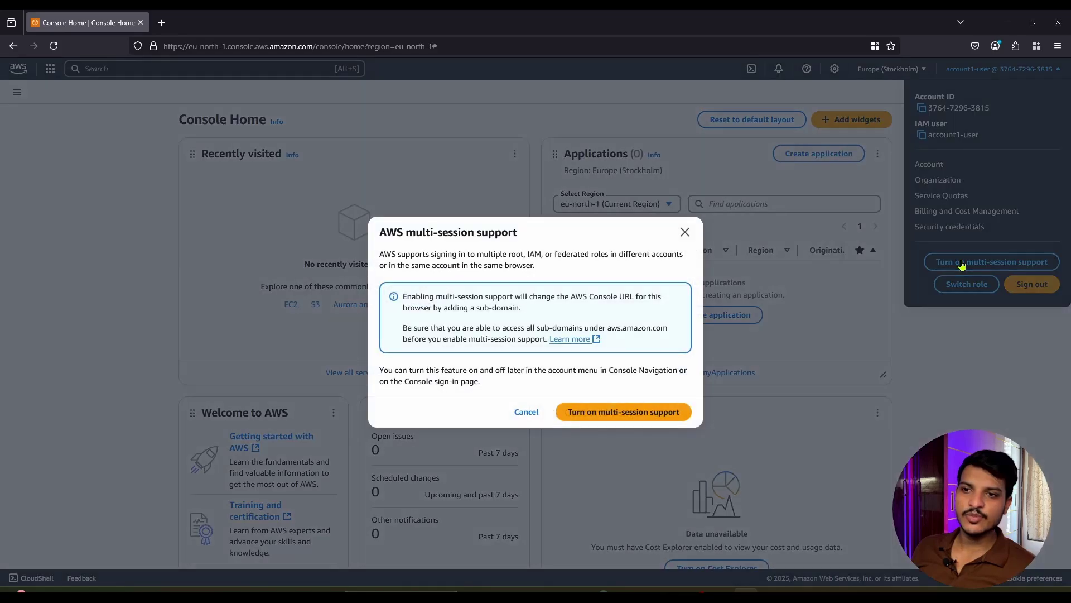
click(605, 415)
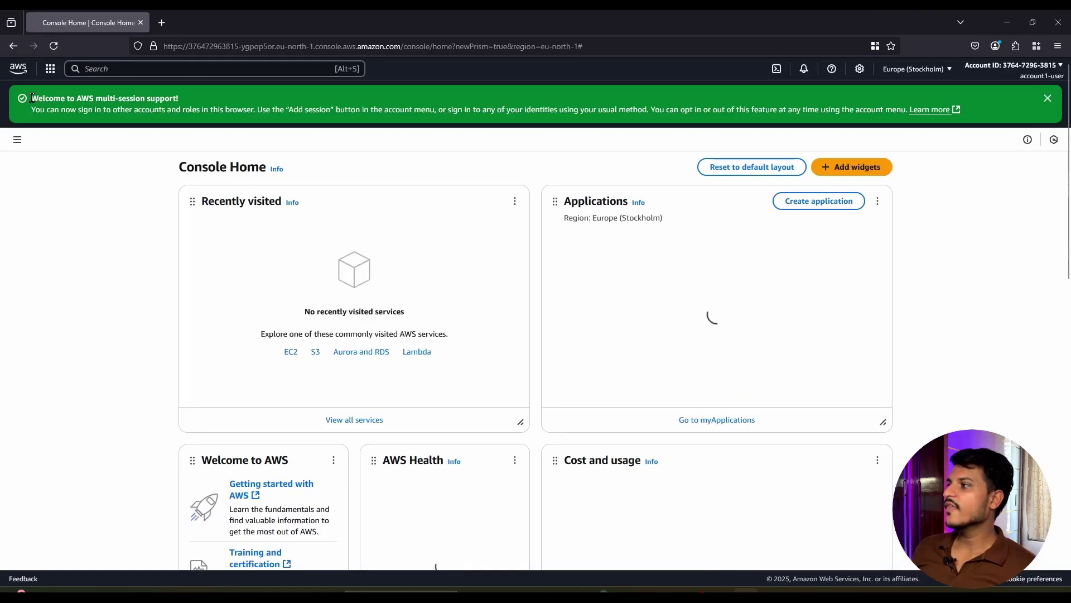
drag(31, 98, 193, 99)
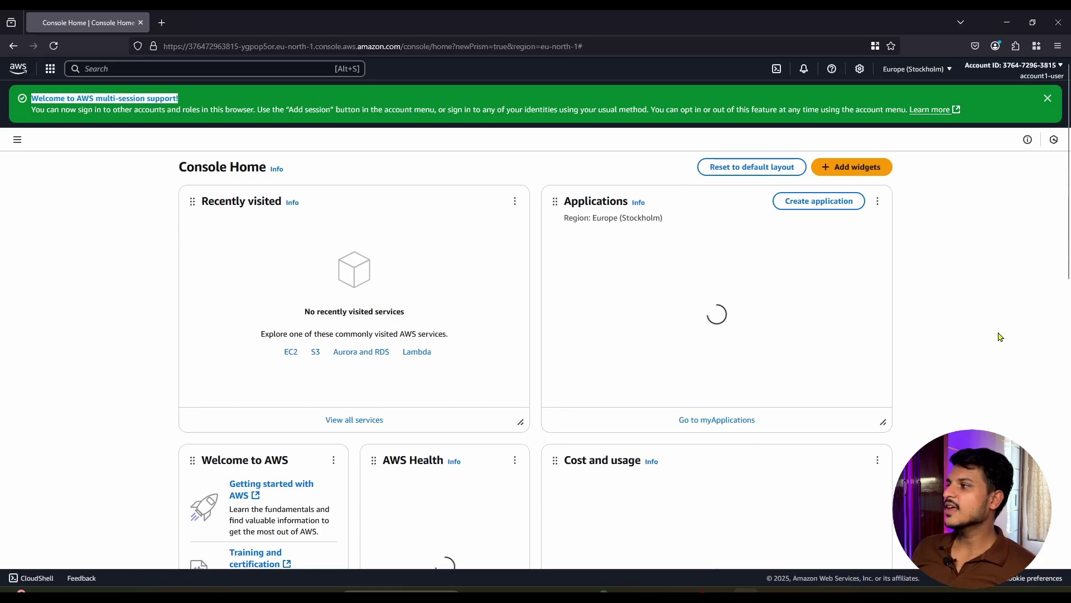
click(1020, 275)
click(1048, 98)
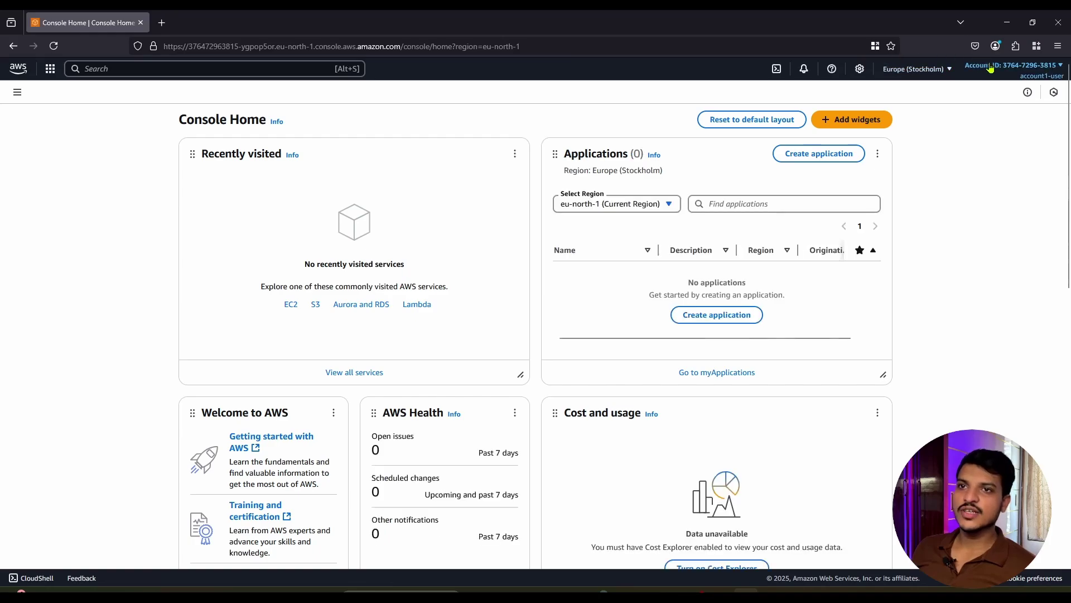
Step: Add a new session from the account1-user console and clear the prefilled account ID on its sign-in page
click(990, 67)
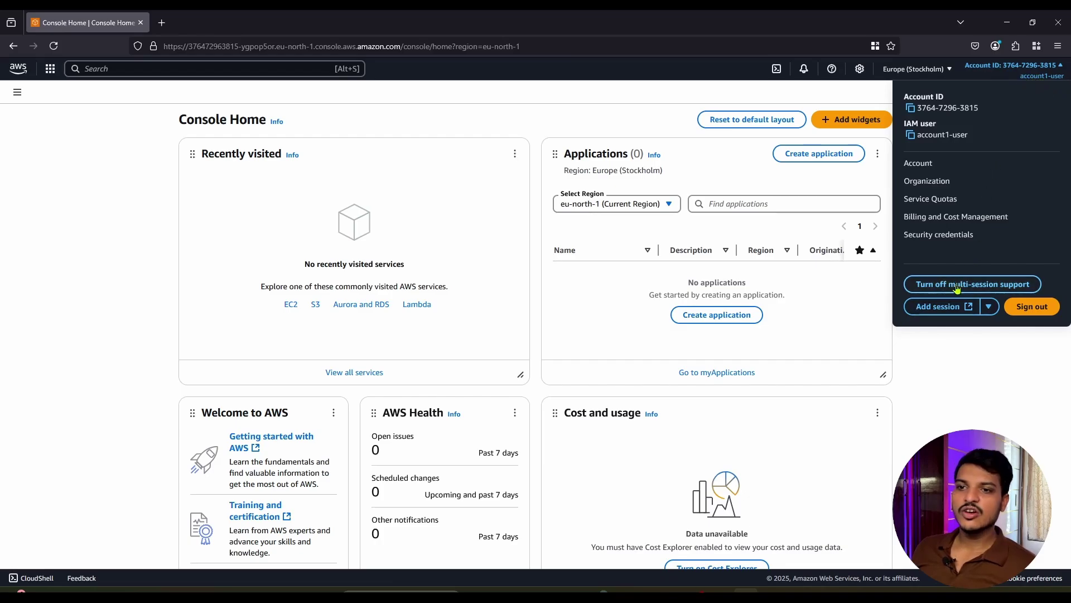
click(927, 307)
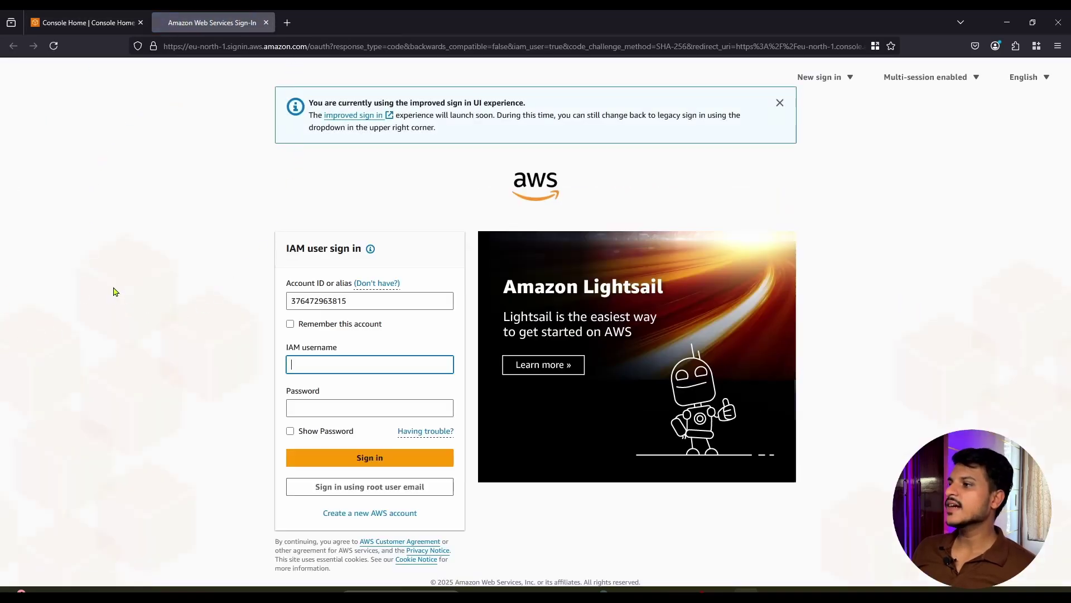
click(374, 299)
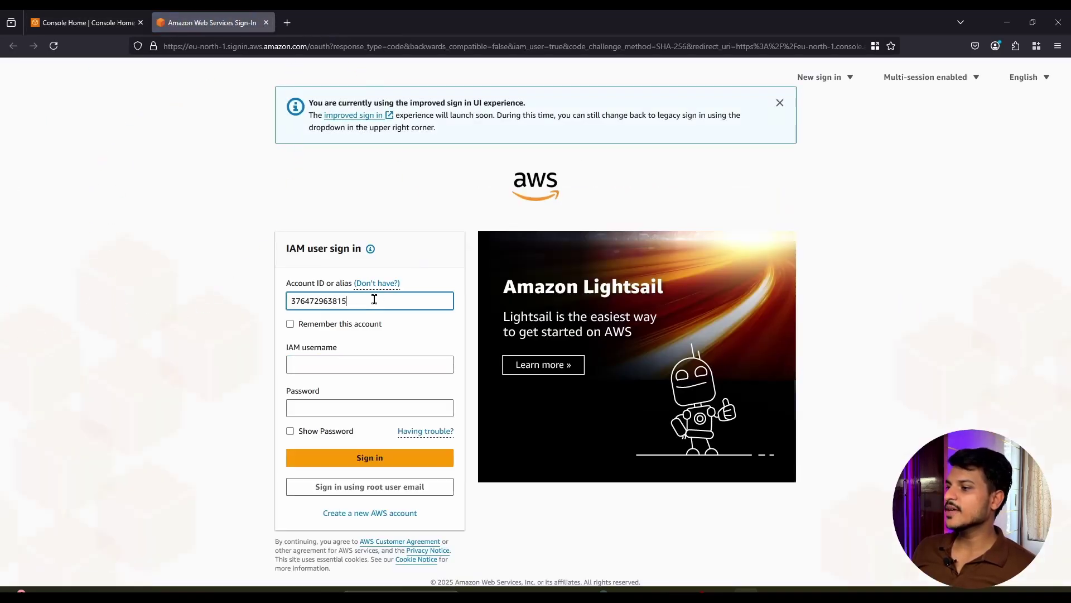
double_click(304, 302)
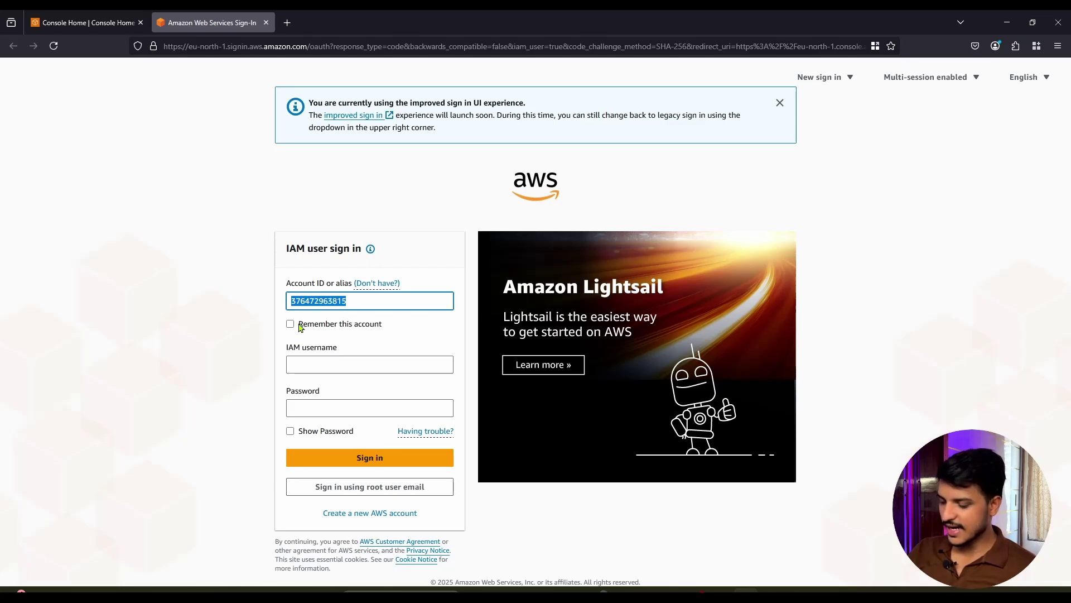
key(BackSpace)
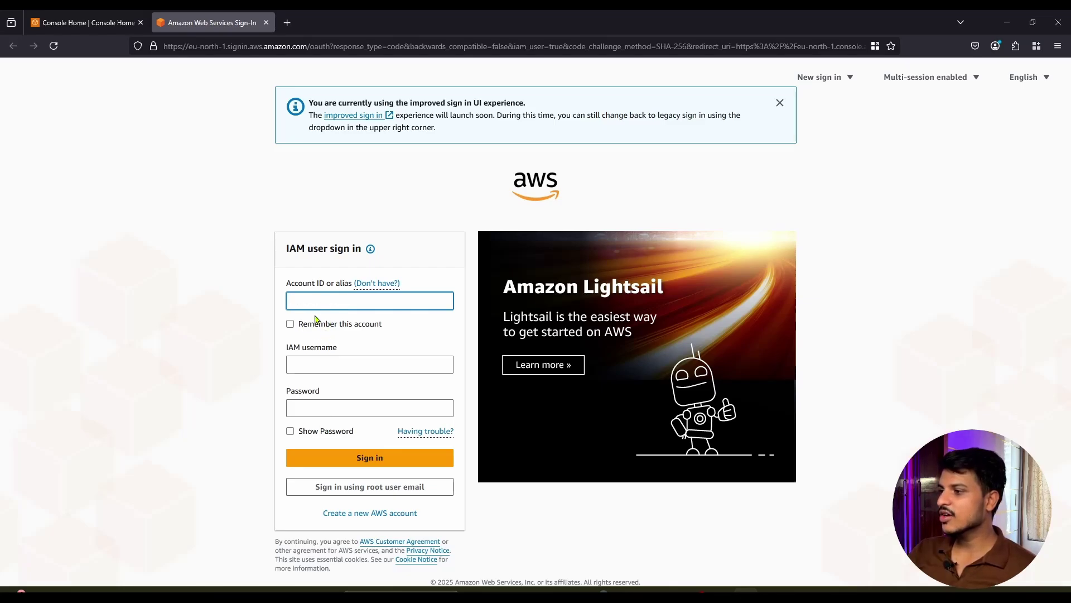
Step: Enter the second account's alias, the IAM username account2-user and the account password, and sign in to the added session
click(325, 360)
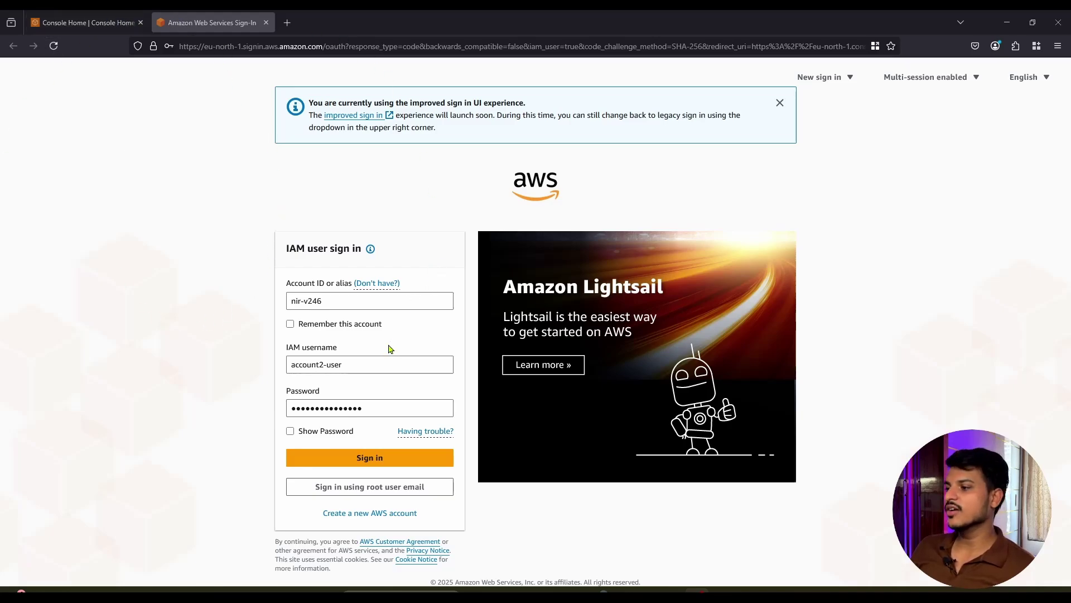
drag(369, 365, 288, 364)
click(83, 23)
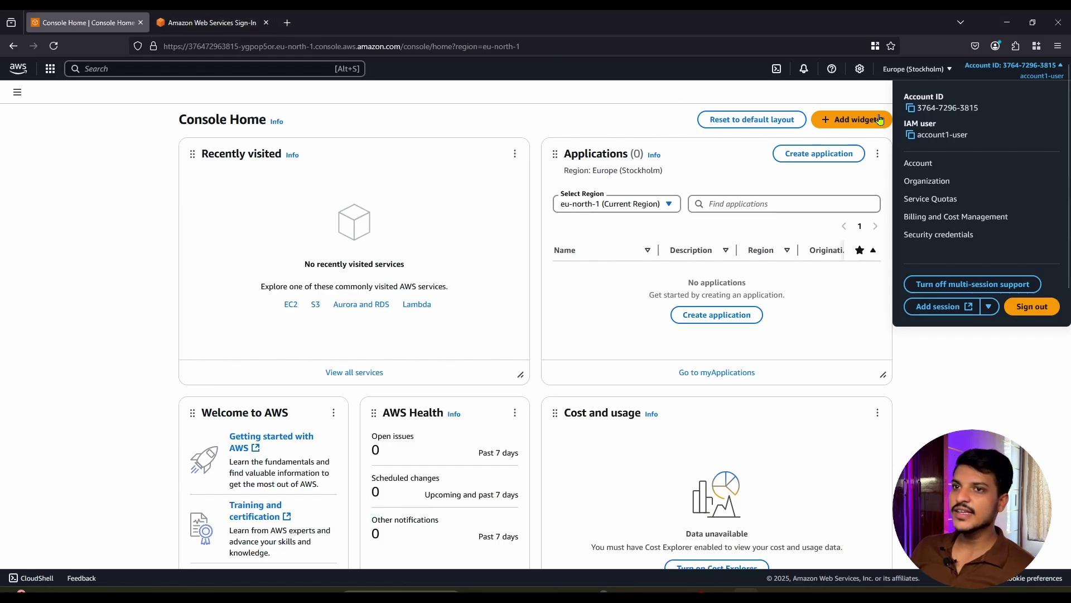
click(176, 27)
click(346, 457)
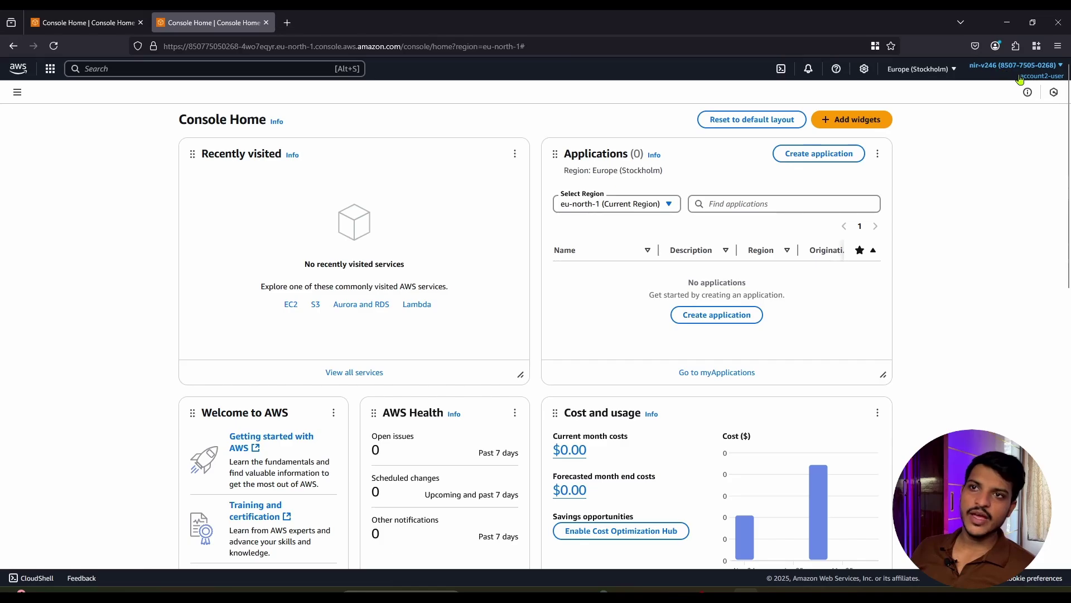
Step: Compare the signed-in users in the two AWS console tabs, closing the open account details in the account1-user tab
click(85, 25)
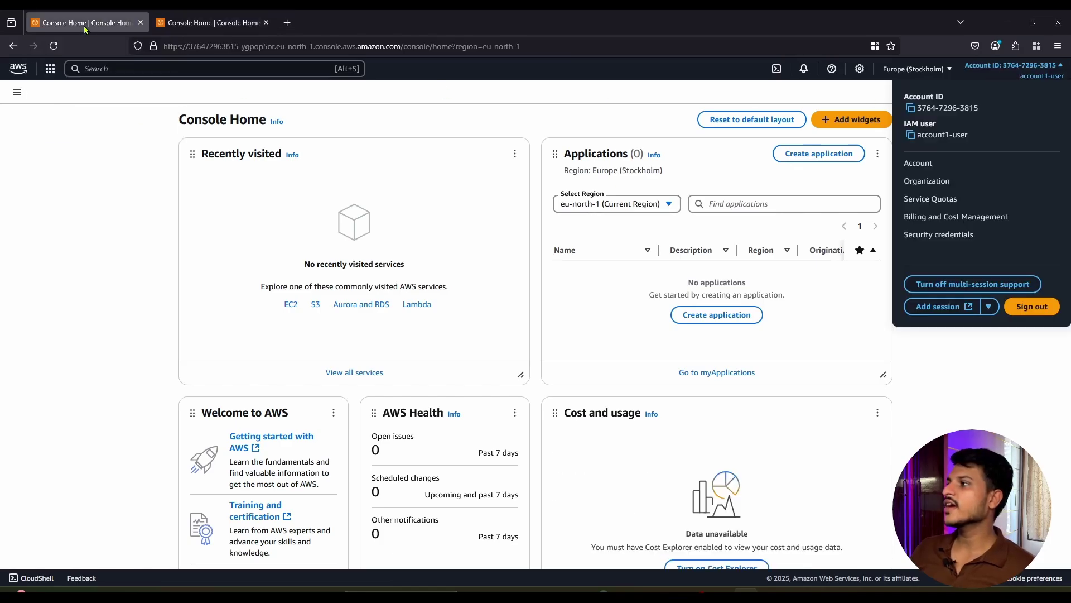
click(1037, 82)
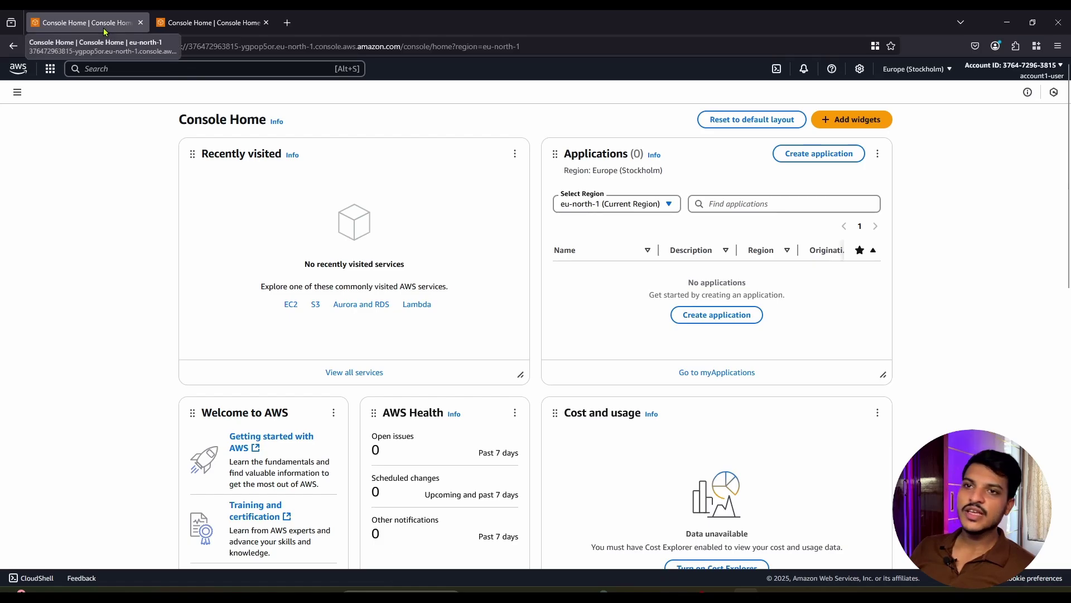
click(158, 26)
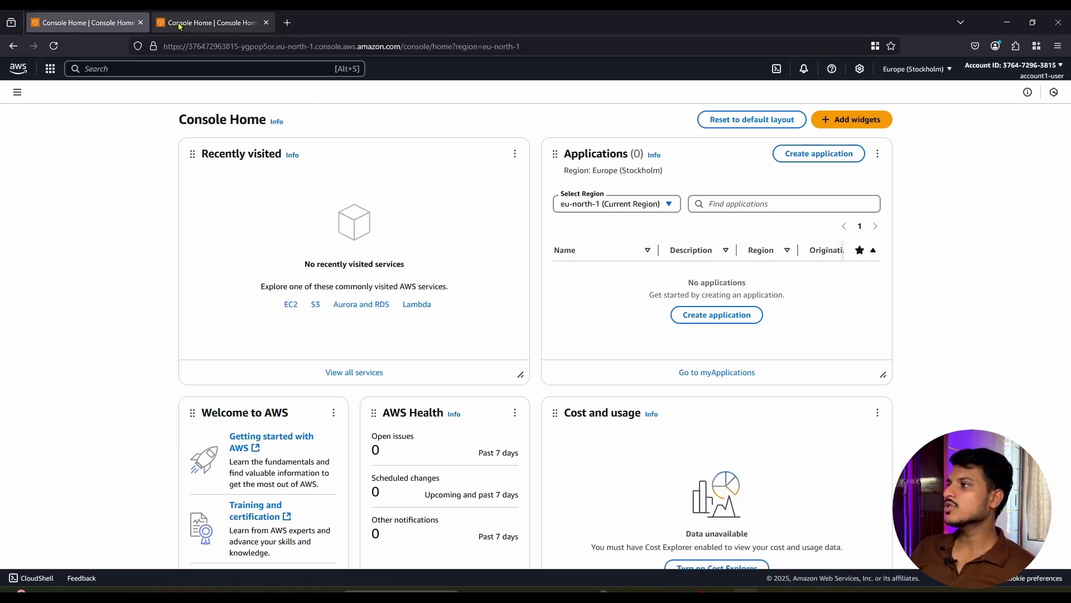
click(92, 25)
click(180, 20)
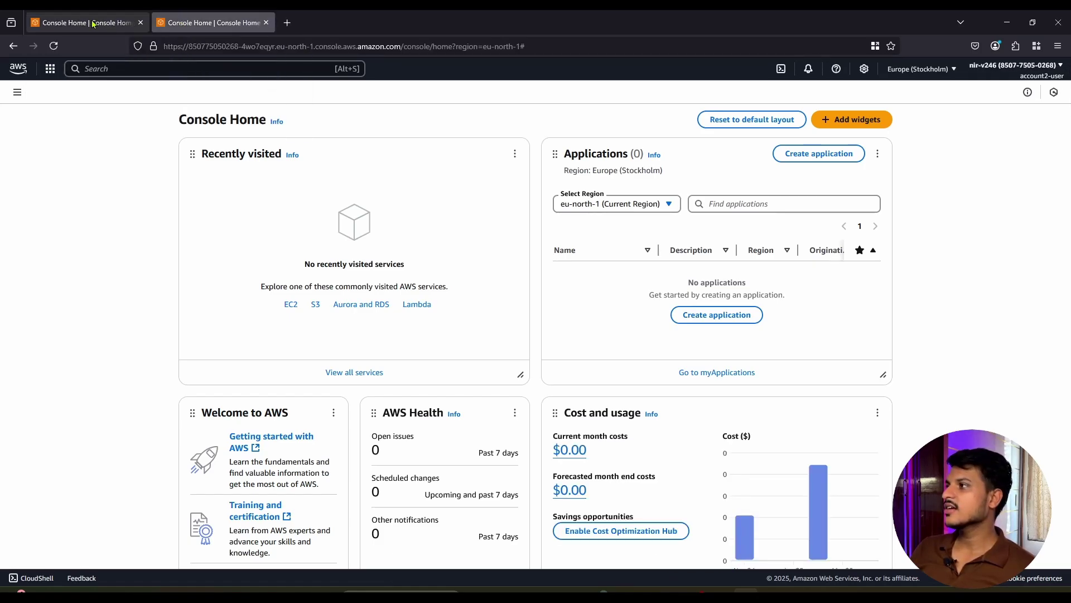
click(92, 24)
click(198, 23)
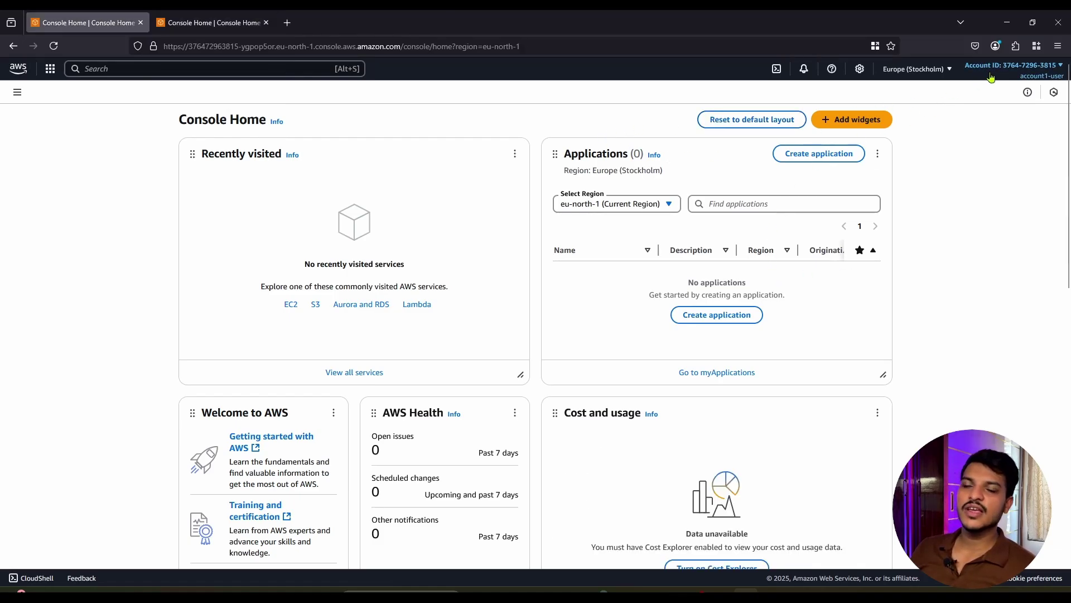
Step: Open the other active account2-user session from the account1-user console and compare it with the existing console tabs
click(991, 77)
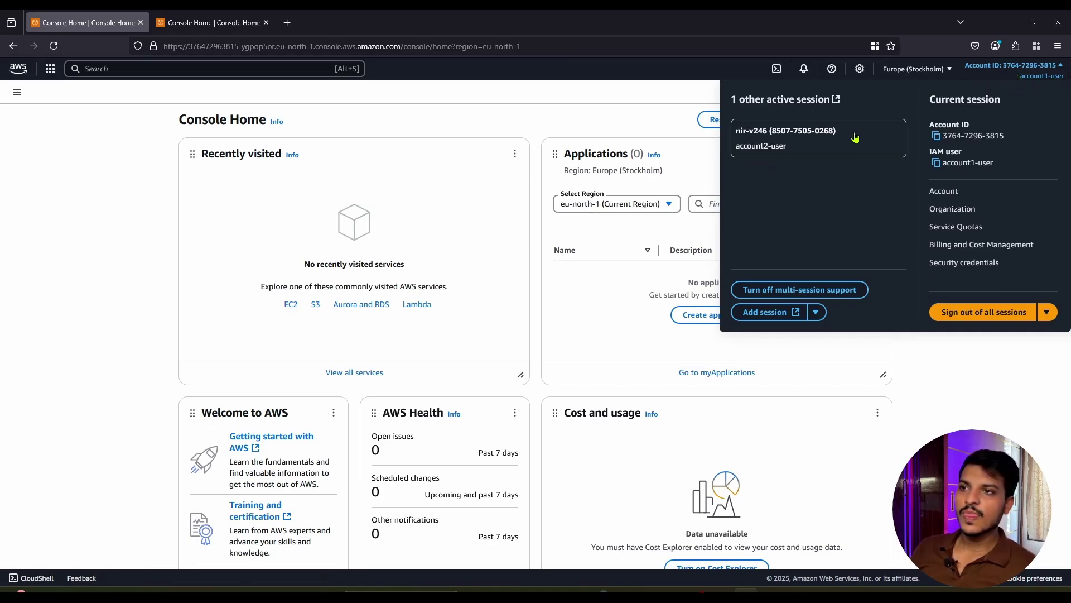
click(771, 143)
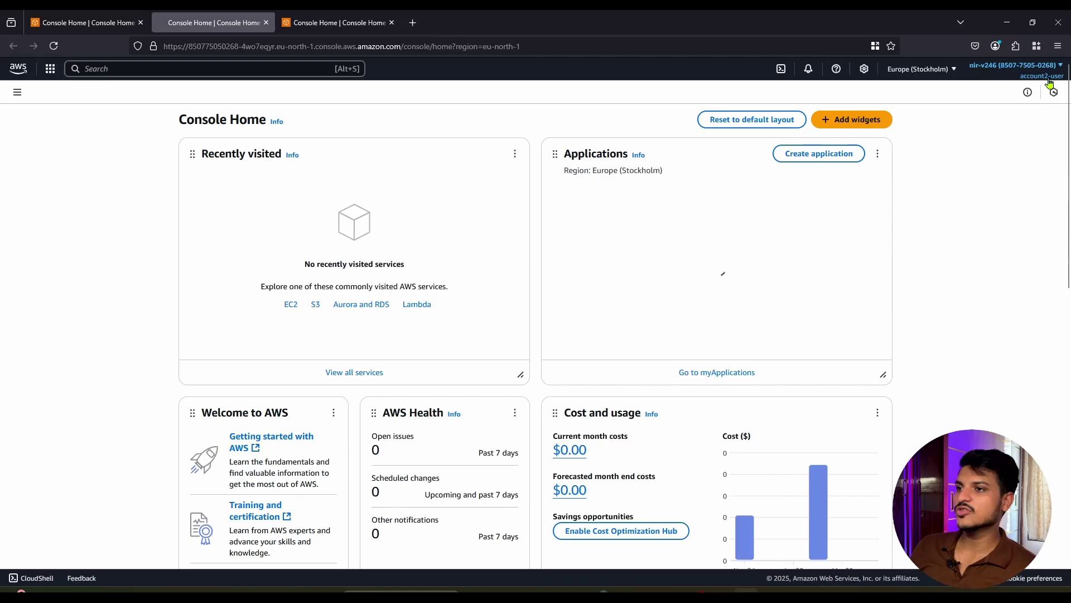
click(83, 23)
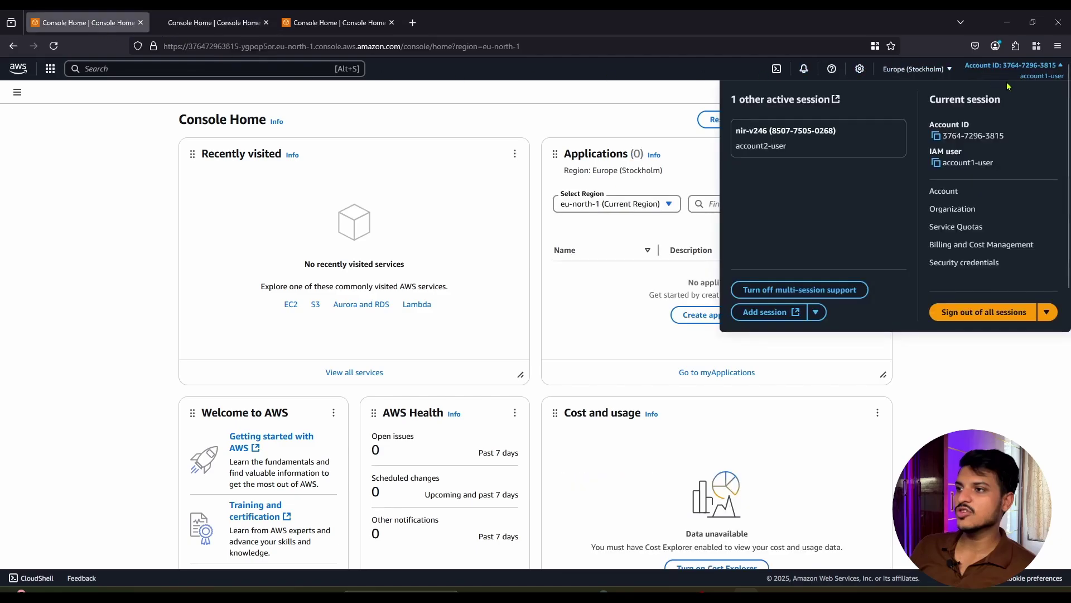
click(334, 22)
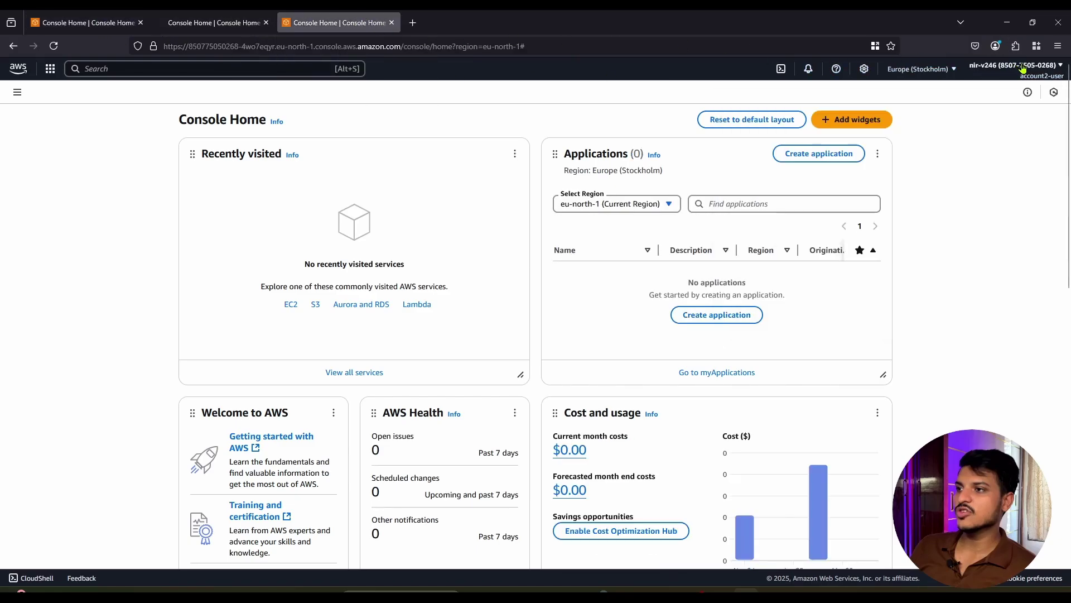
Step: Open the other active account1-user session from the account2-user console's list of sessions
click(923, 75)
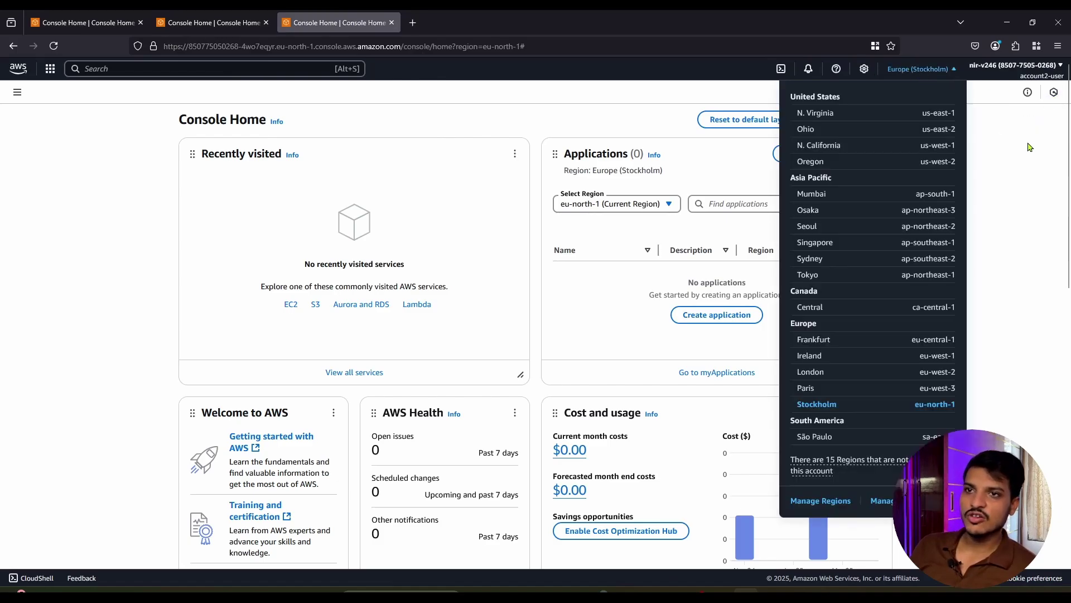
click(1020, 82)
click(1019, 78)
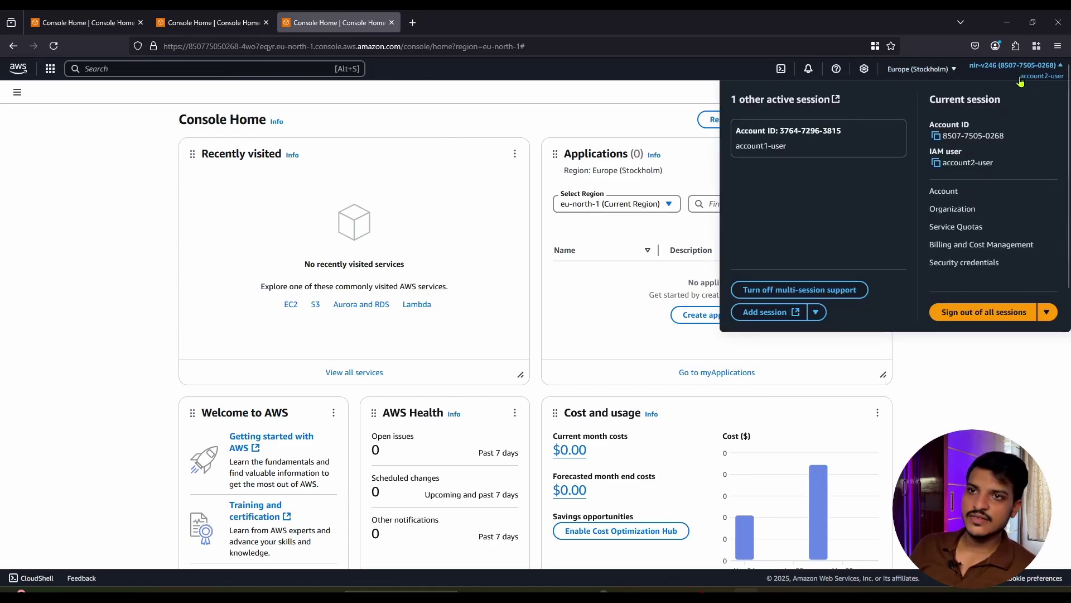
click(780, 149)
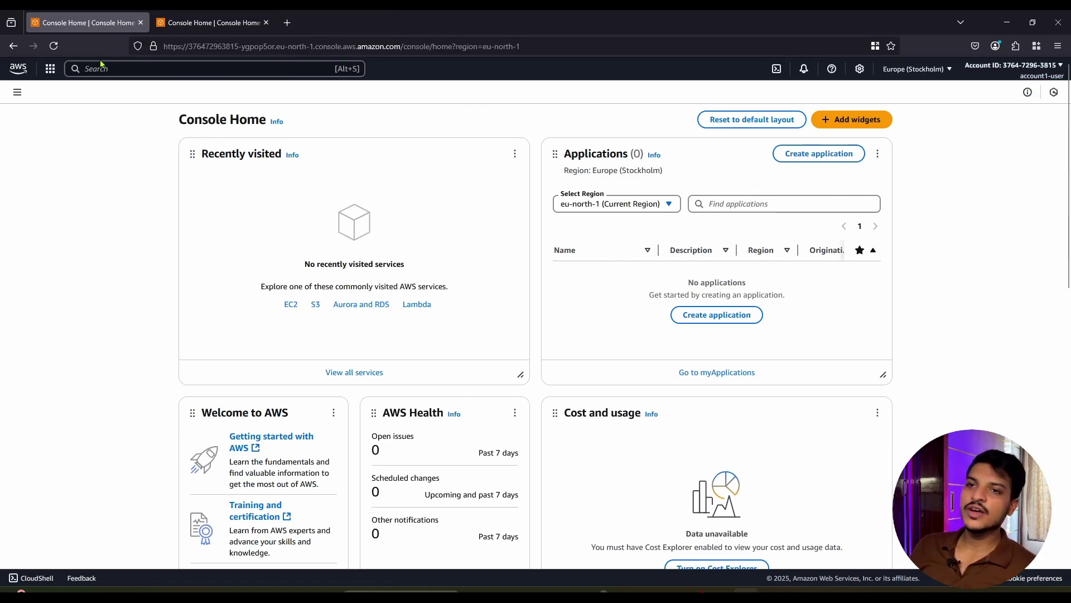
Step: Compare the account1-user and account2-user console tabs and review the active sessions listed for account1-user
click(186, 20)
click(96, 22)
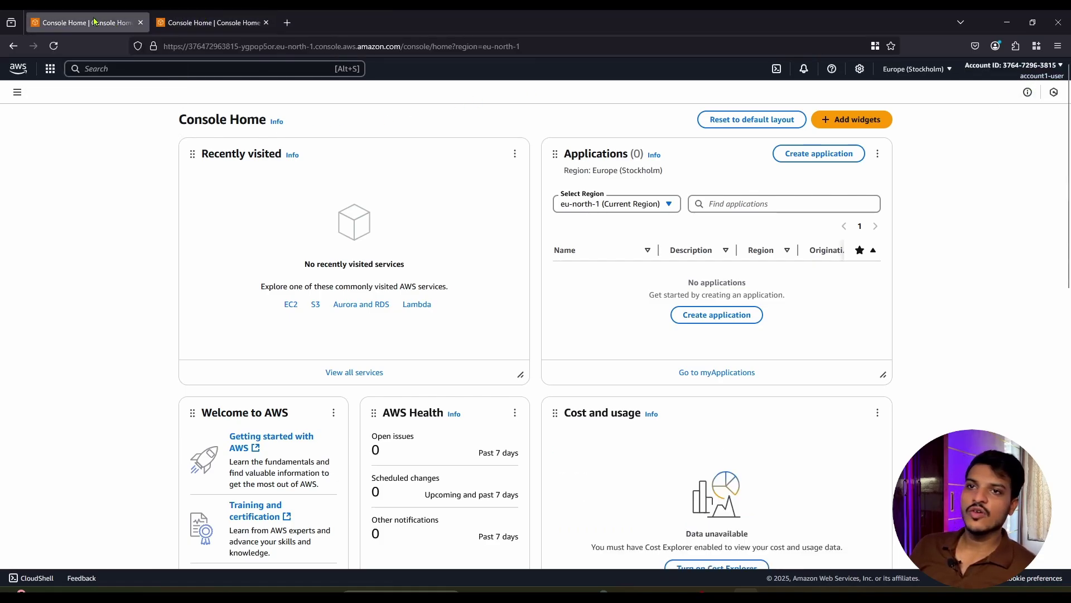
click(179, 21)
click(89, 22)
click(1012, 66)
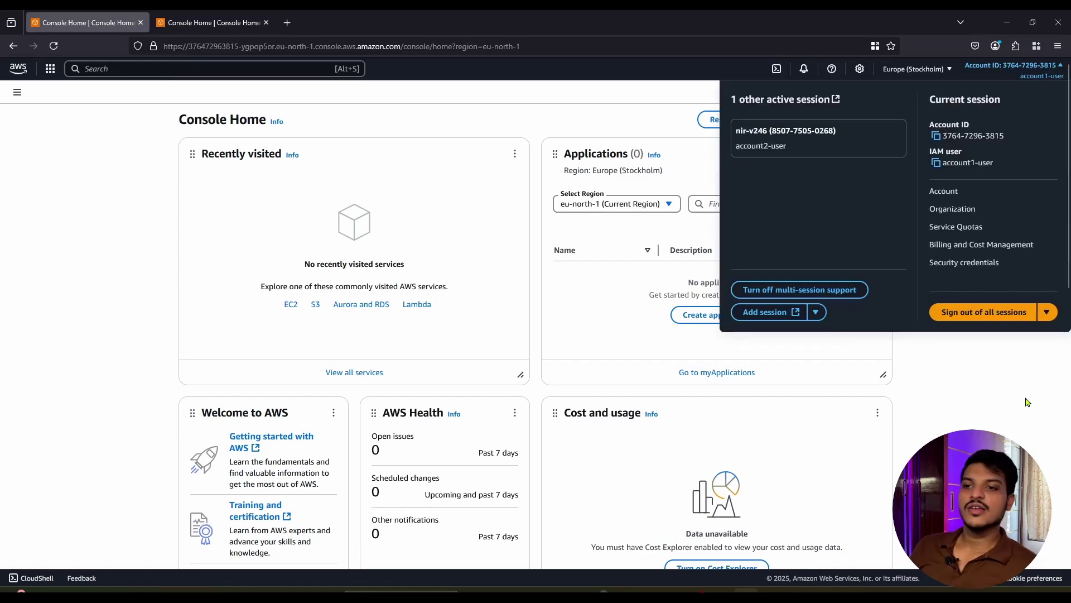
click(1012, 65)
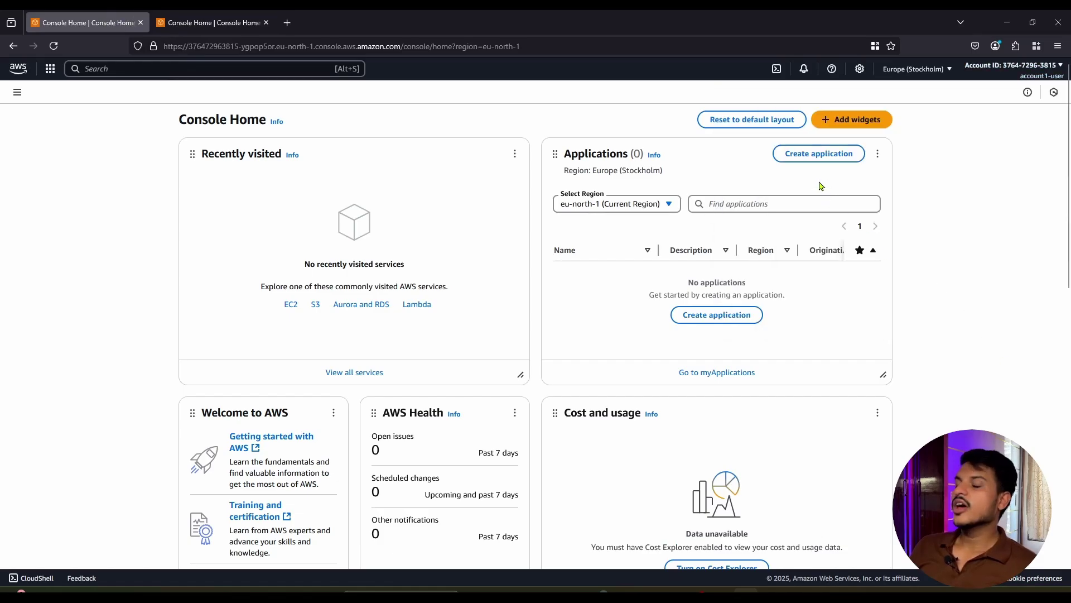
Step: Open the sign-in page for another added session, select its prefilled account alias, and return to the account1-user console
click(994, 66)
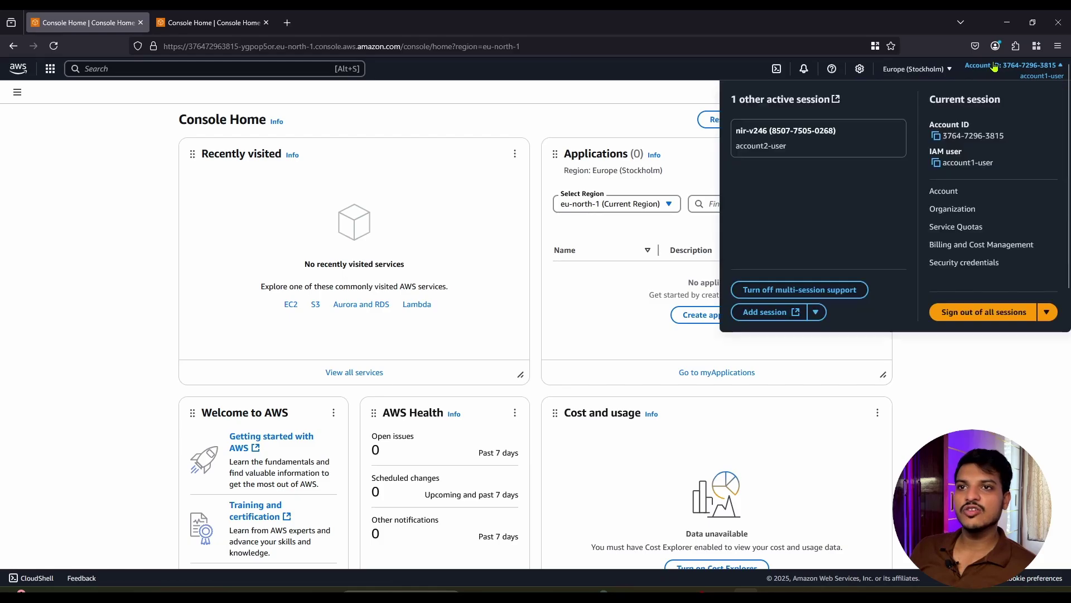
click(749, 316)
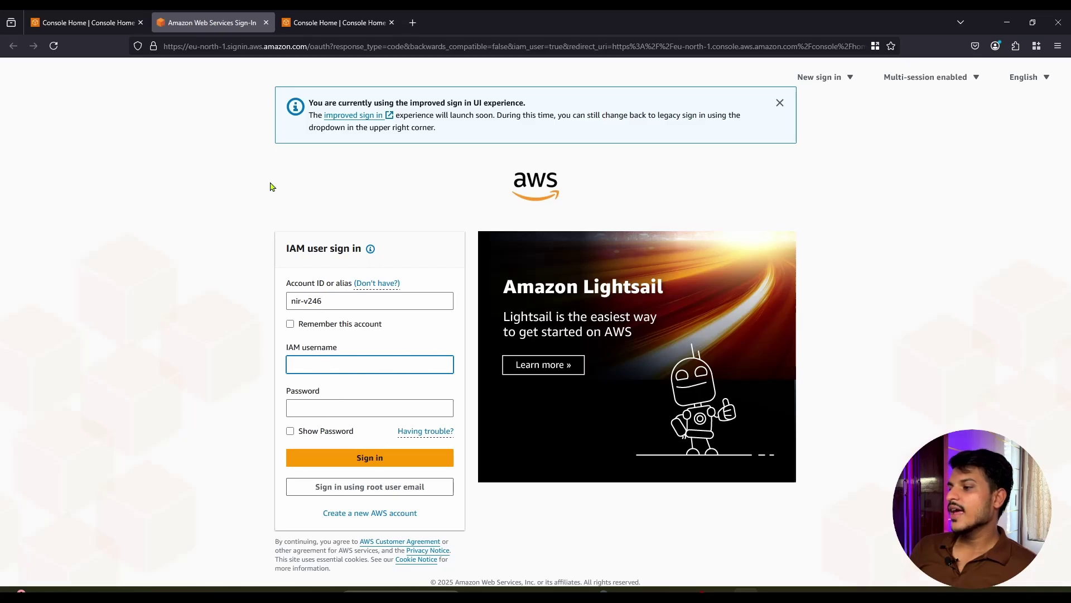
drag(338, 304, 281, 293)
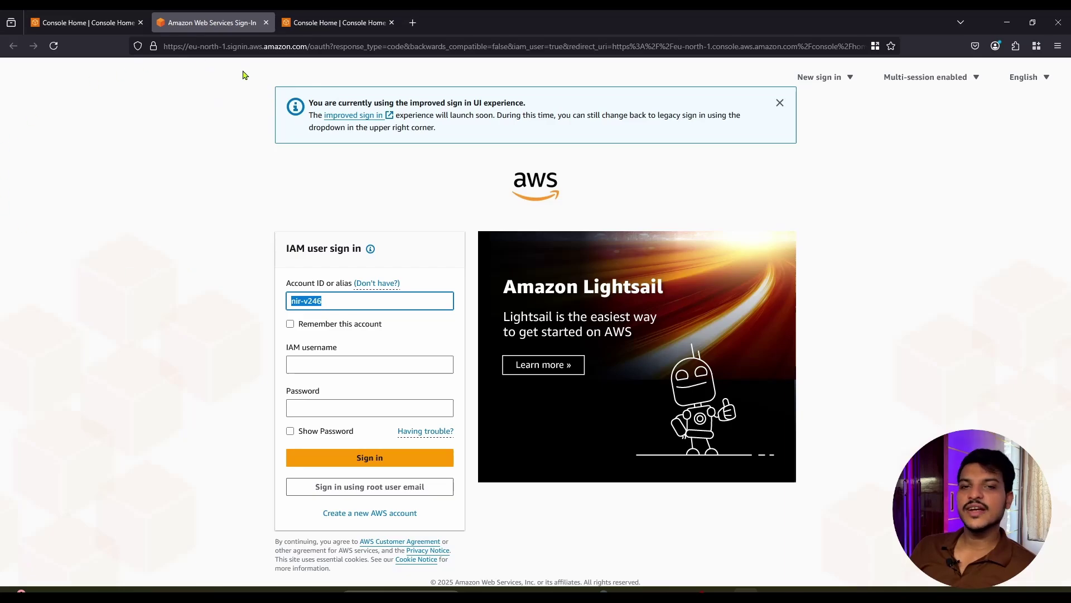
key(ctrl+shift+Tab)
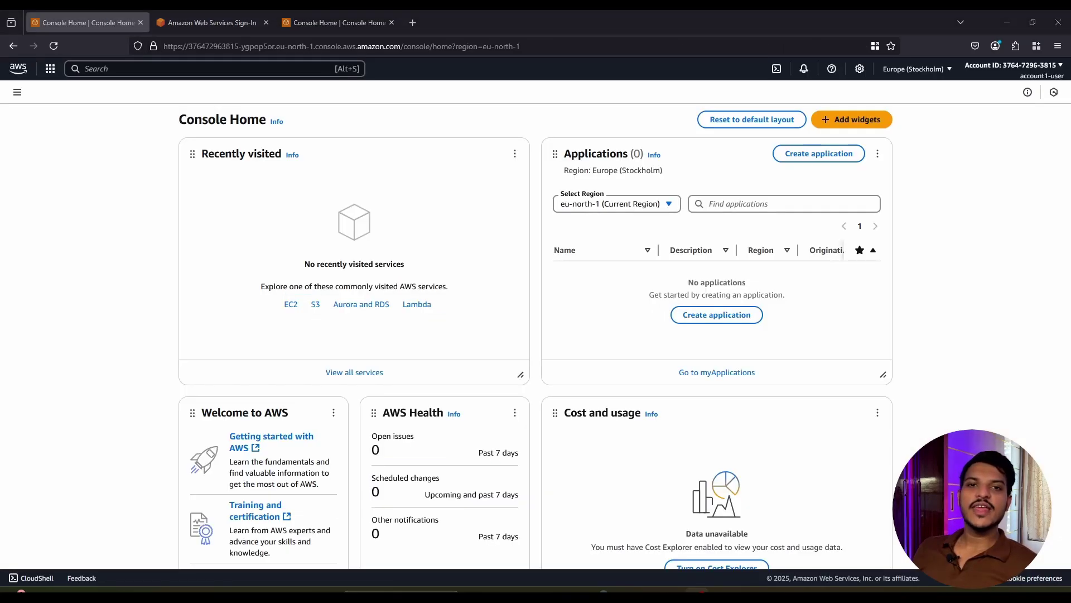